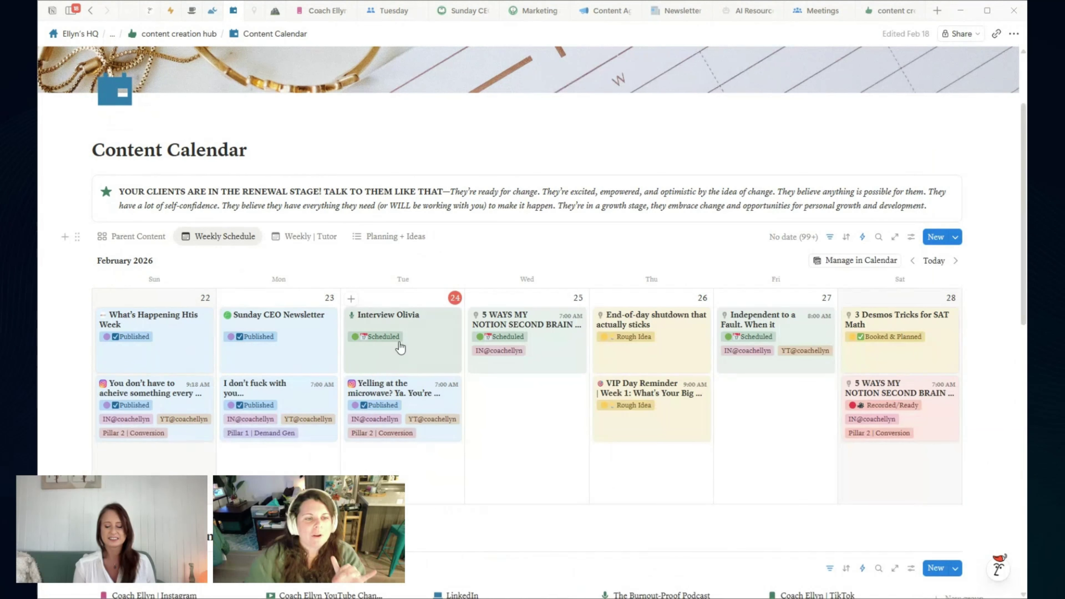
# Step: Open the podcast interview entry scheduled for February 24 in the Content Calendar and review its properties, title options, show notes and blog draft
pyautogui.click(394, 323)
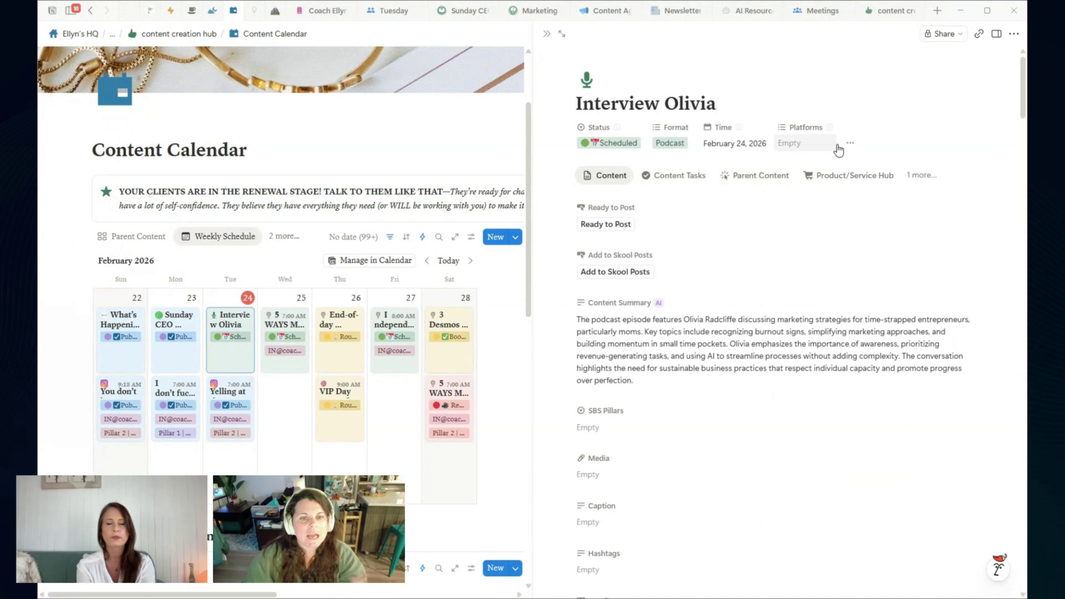
pyautogui.scroll(-2, 670, 273)
pyautogui.scroll(2, 642, 183)
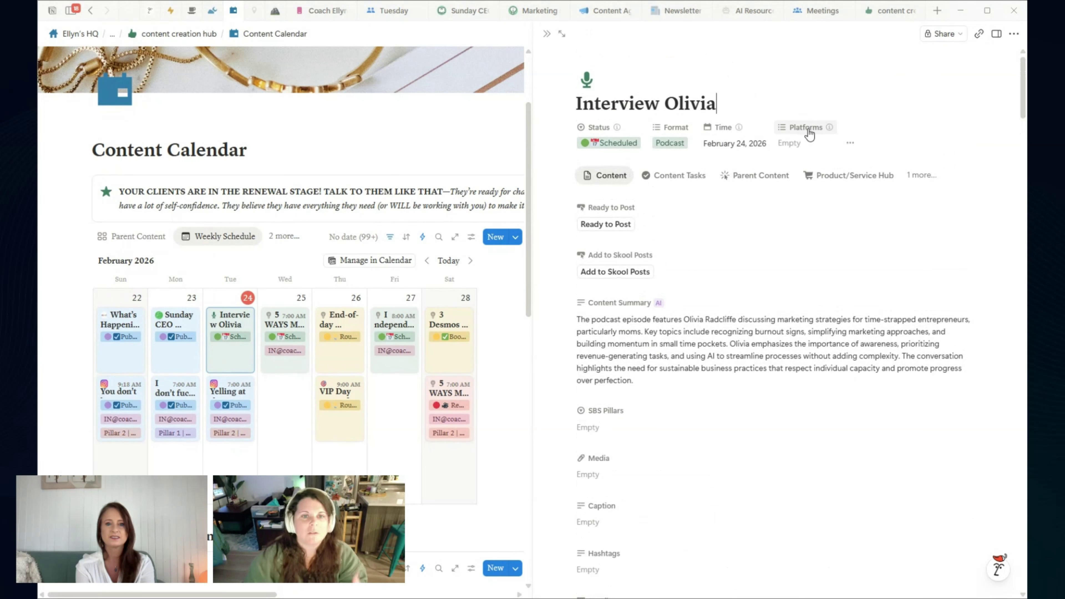
pyautogui.scroll(-10, 894, 147)
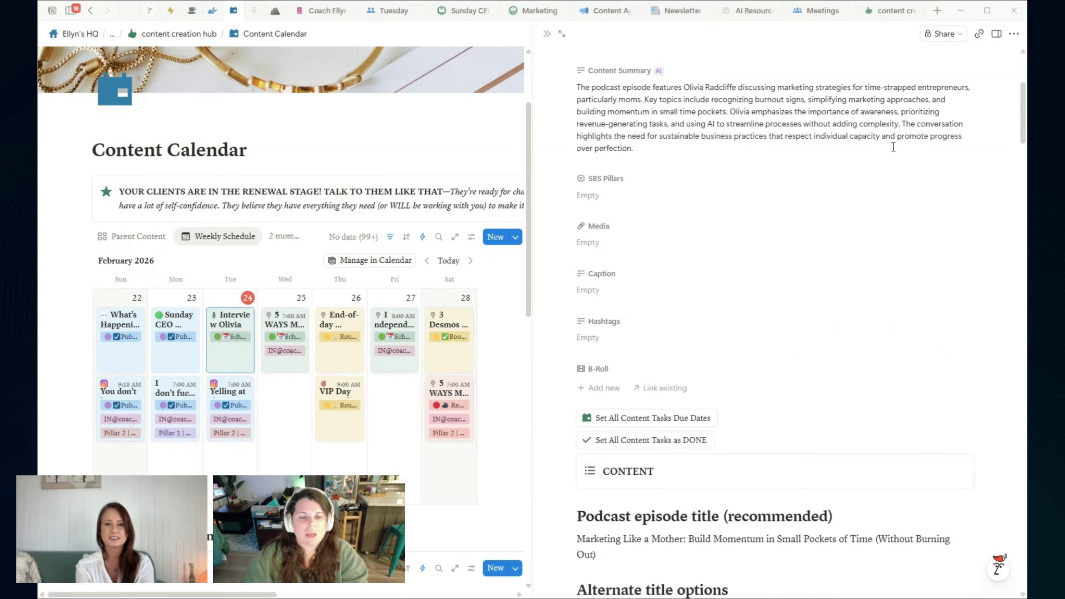
pyautogui.scroll(10, 901, 166)
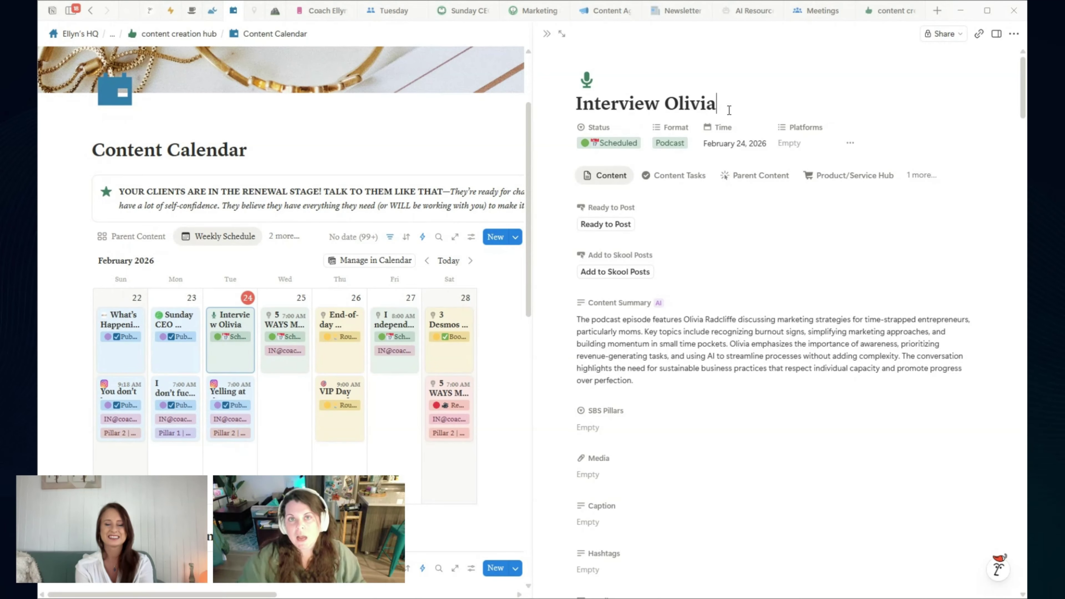
pyautogui.scroll(-20, 651, 187)
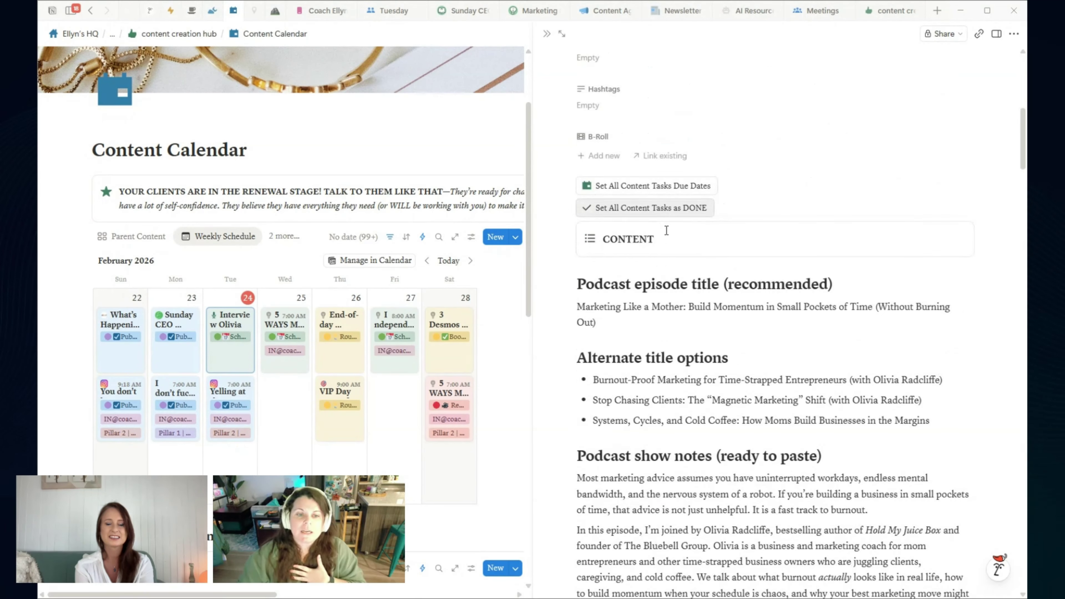
pyautogui.scroll(-20, 689, 262)
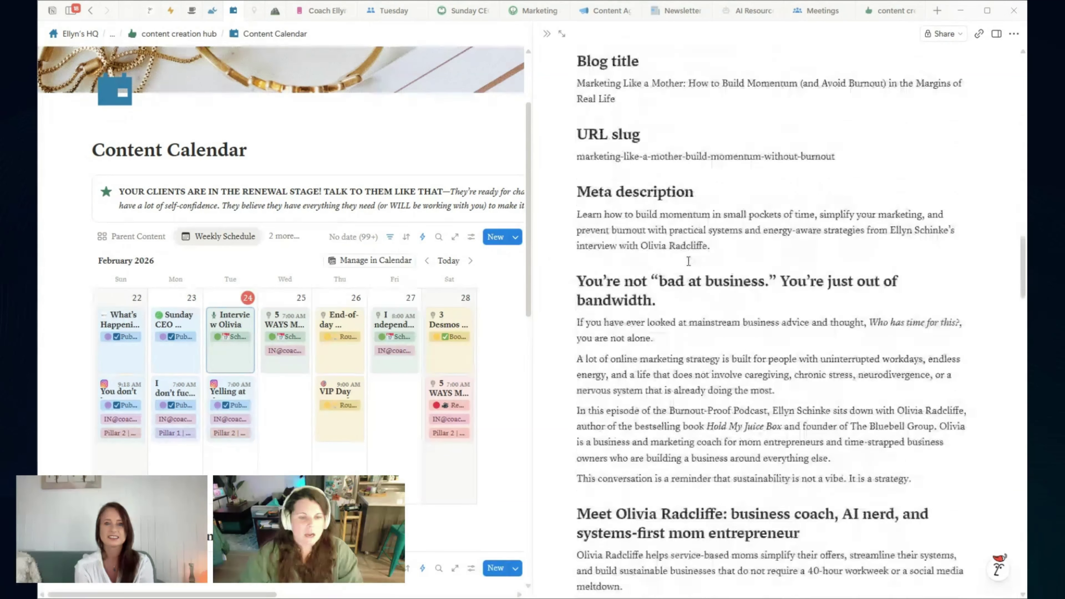
pyautogui.scroll(-15, 687, 285)
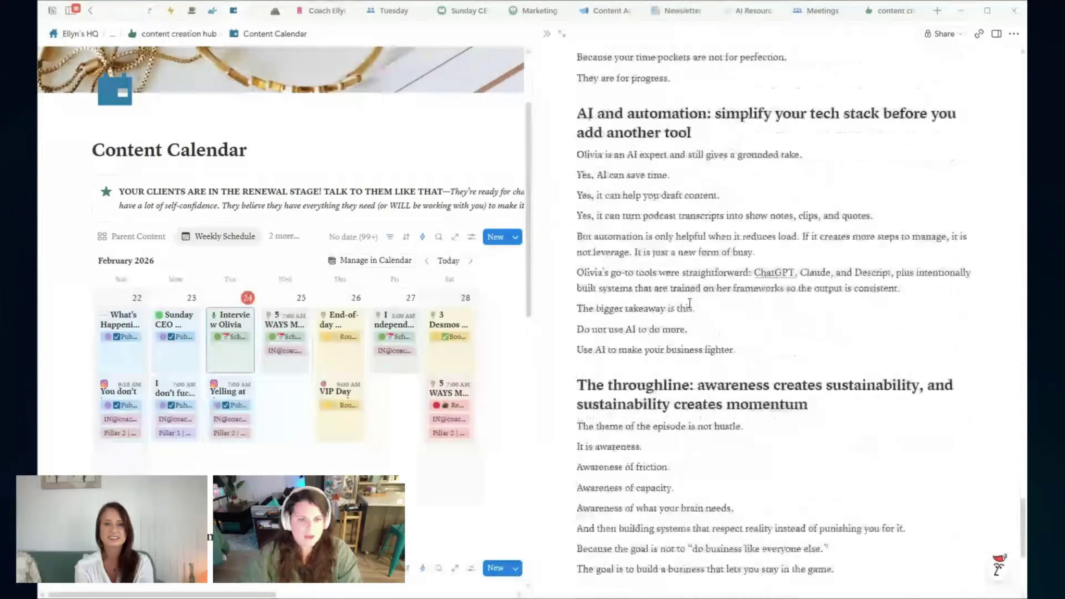
# Step: Search the interview page for "transcript", then close the search at the page's CONTENT section
pyautogui.hotkey('ctrl', 'f')
pyautogui.write('transcri')
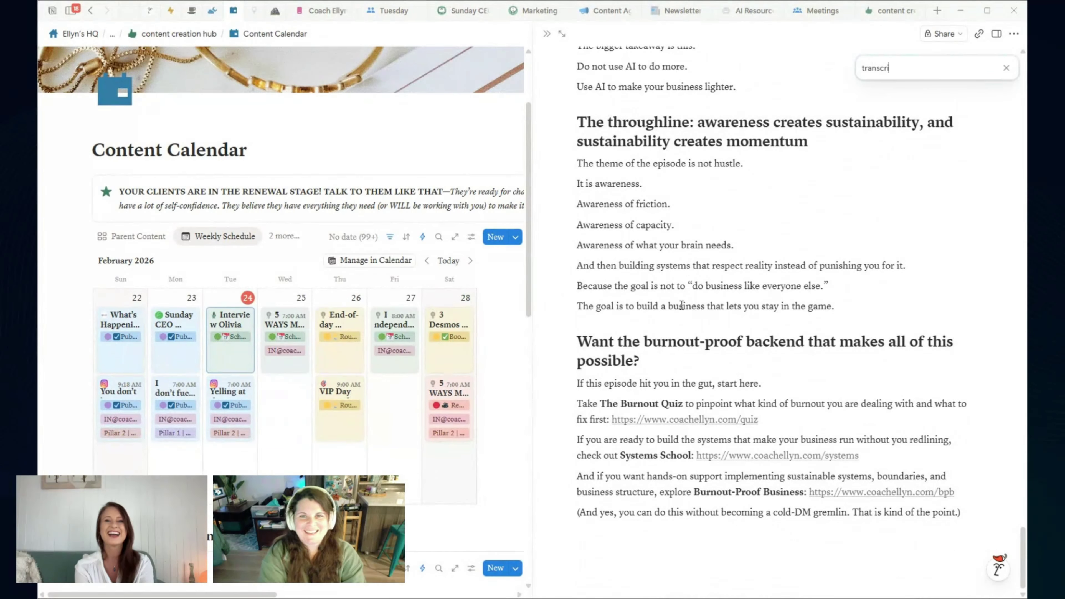
pyautogui.write('pt')
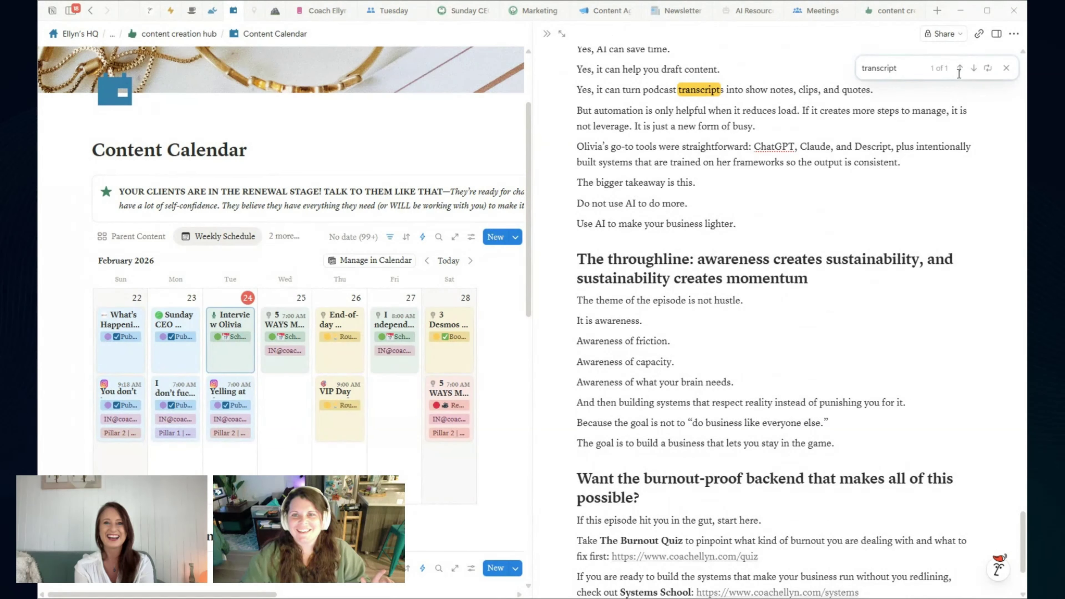
pyautogui.scroll(20, 728, 197)
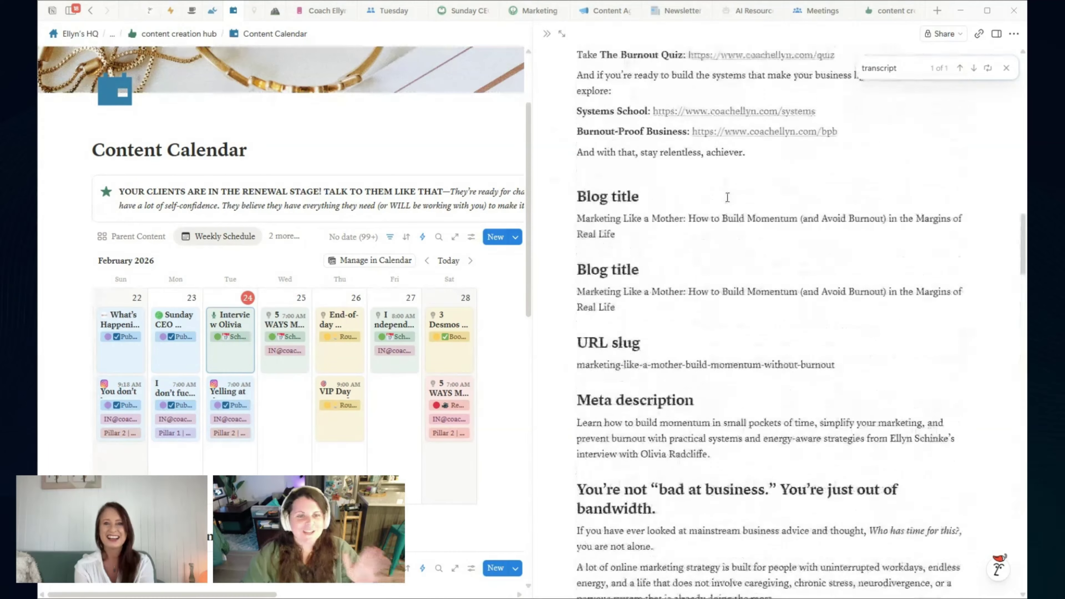
pyautogui.scroll(20, 728, 198)
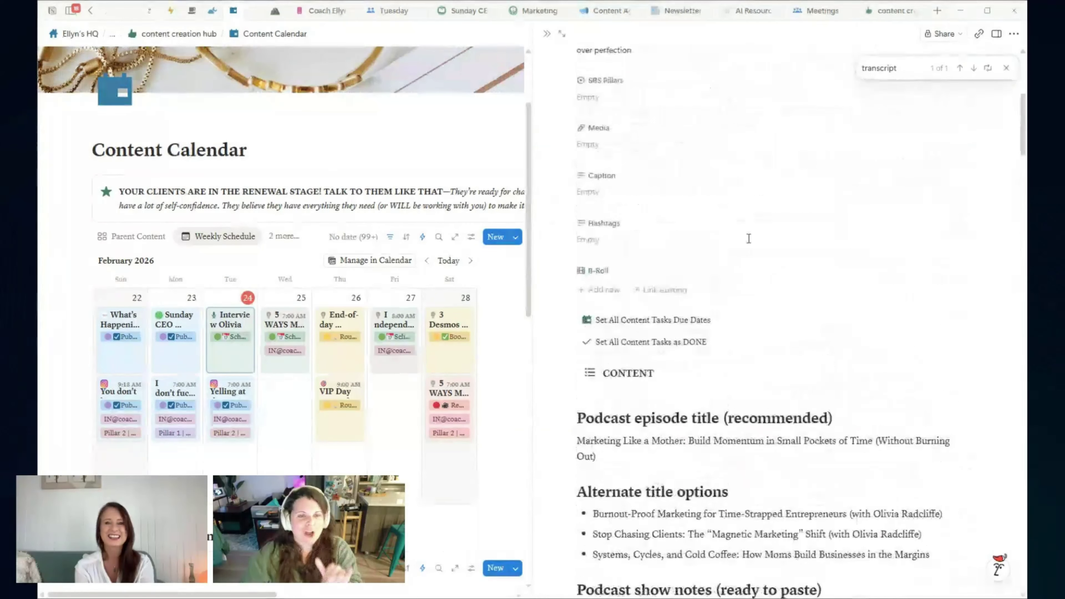
pyautogui.press('Escape')
pyautogui.click(620, 404)
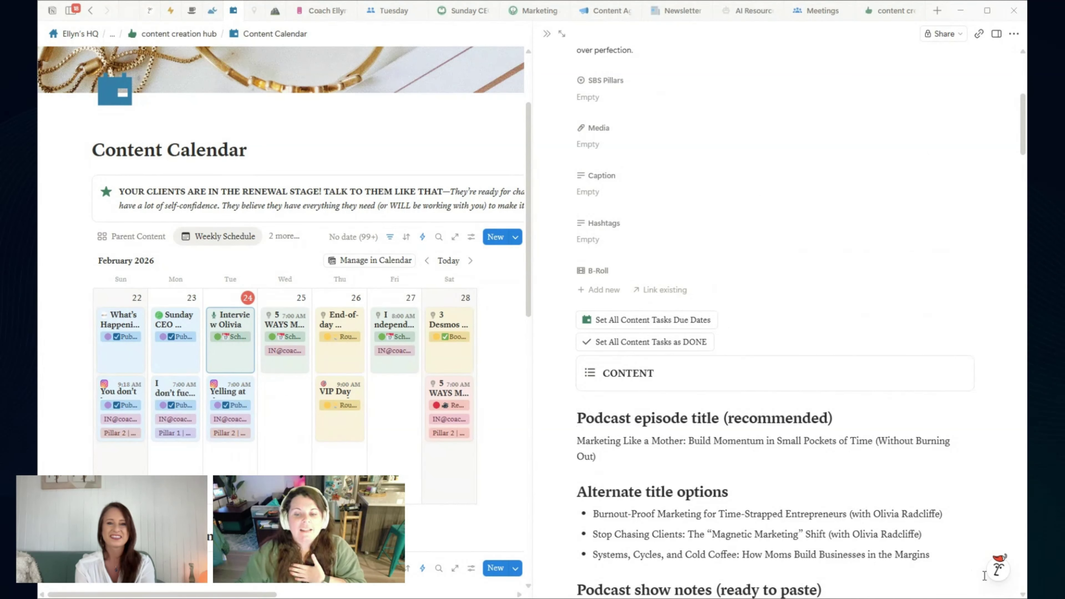
# Step: Open the AI assistant's earlier chat "Podcast intro strategy help" and go to its first message
pyautogui.click(998, 569)
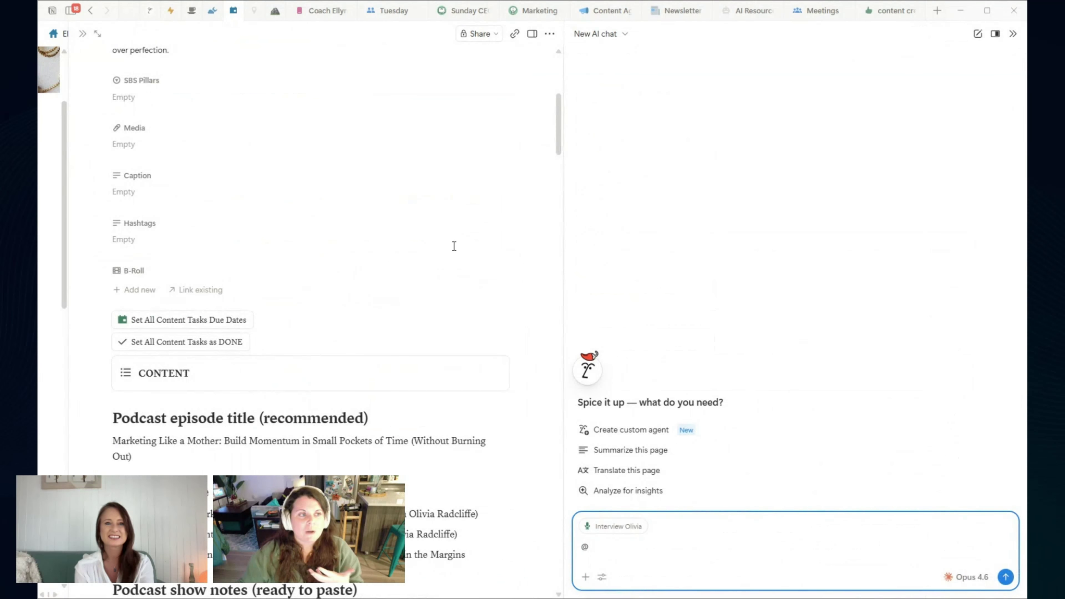
pyautogui.click(615, 37)
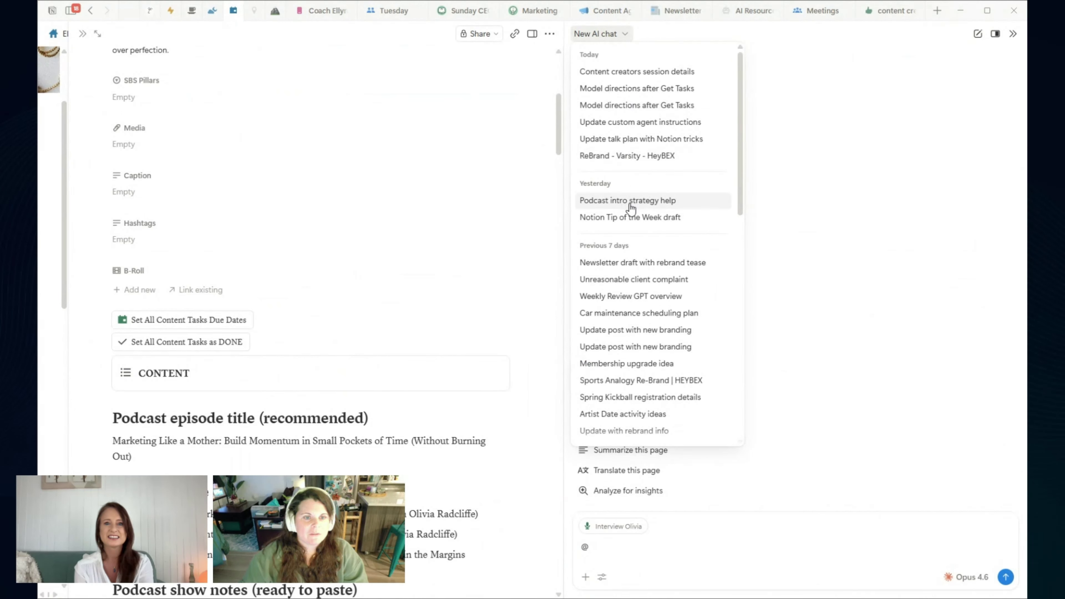
pyautogui.click(677, 203)
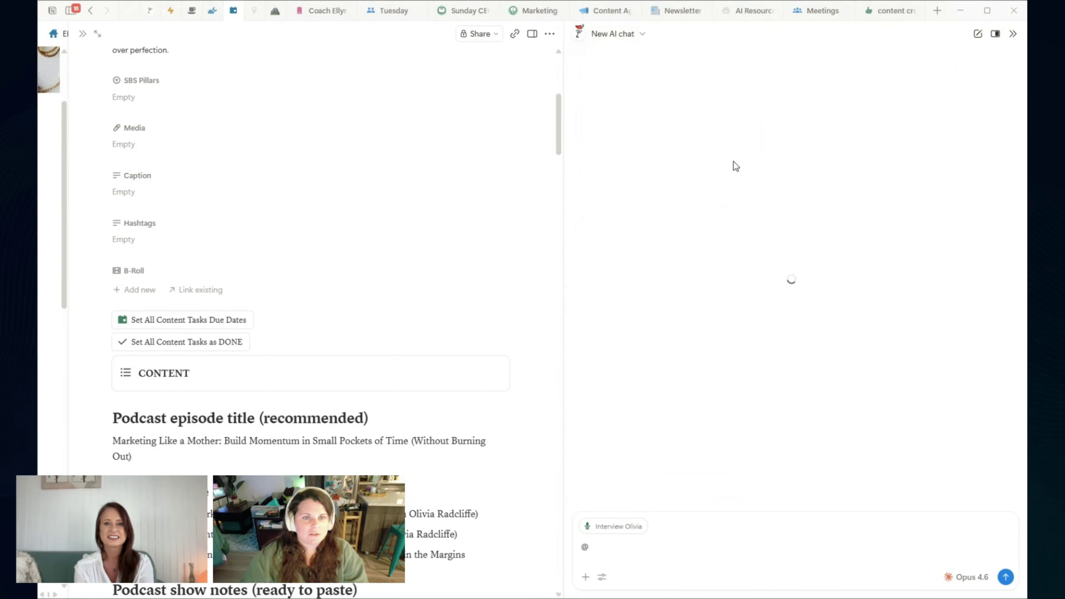
pyautogui.scroll(8, 990, 426)
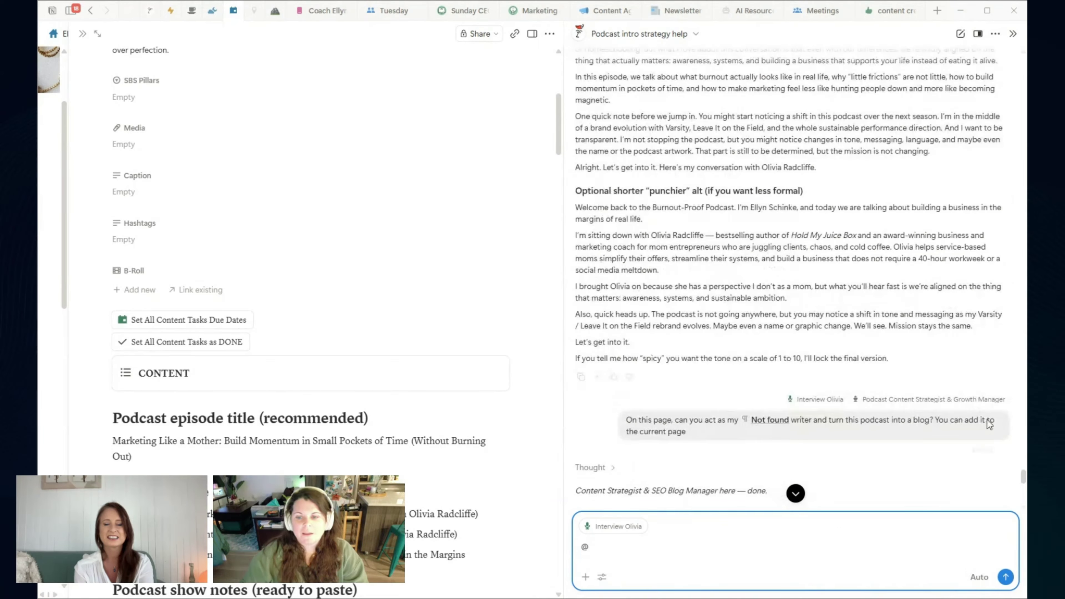
pyautogui.moveTo(1024, 479); pyautogui.dragTo(877, 77)
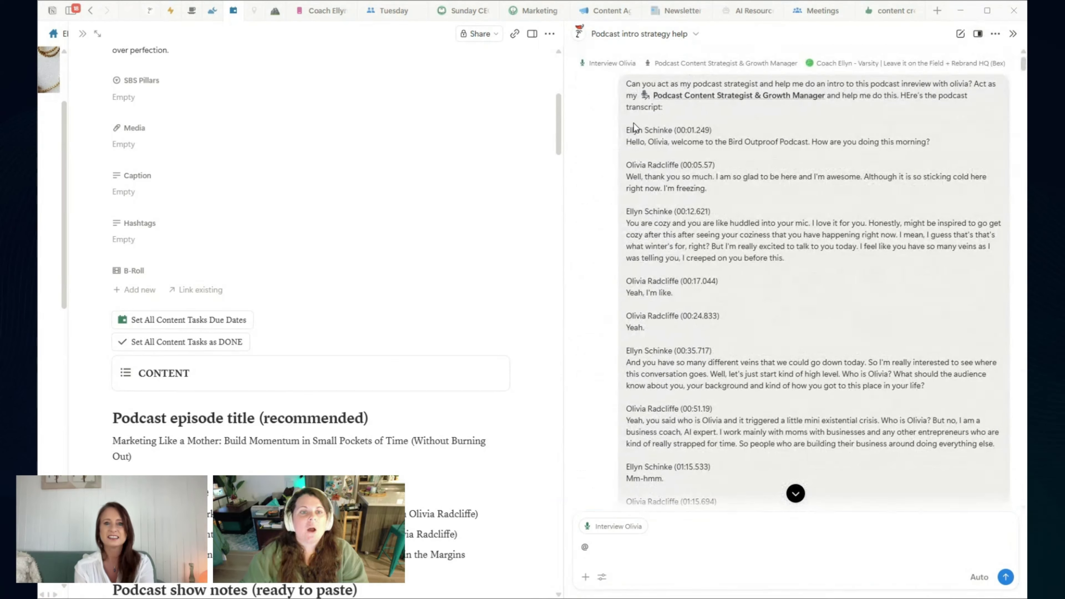
# Step: Narrow the AI chat beside the page and read from the pasted podcast transcript down to the IG promo request
pyautogui.moveTo(563, 118); pyautogui.dragTo(663, 120)
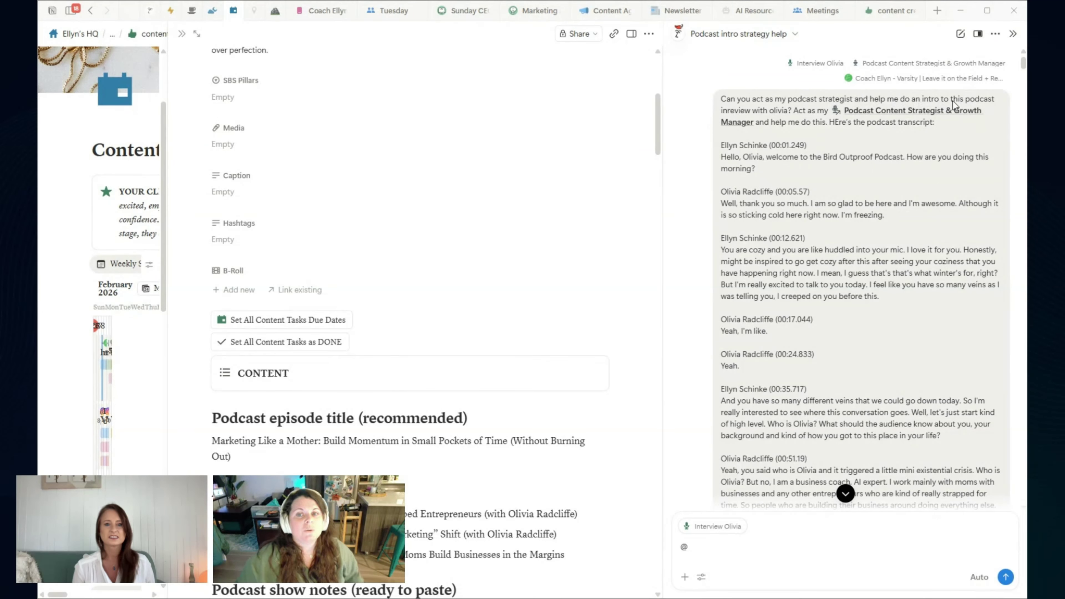
pyautogui.scroll(-20, 821, 142)
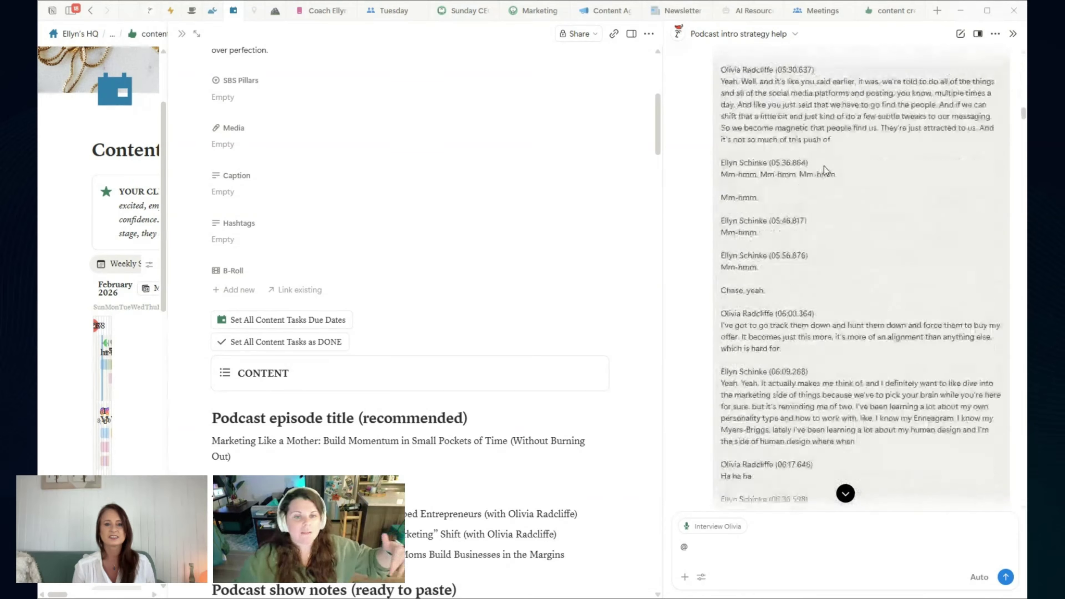
pyautogui.scroll(-20, 827, 171)
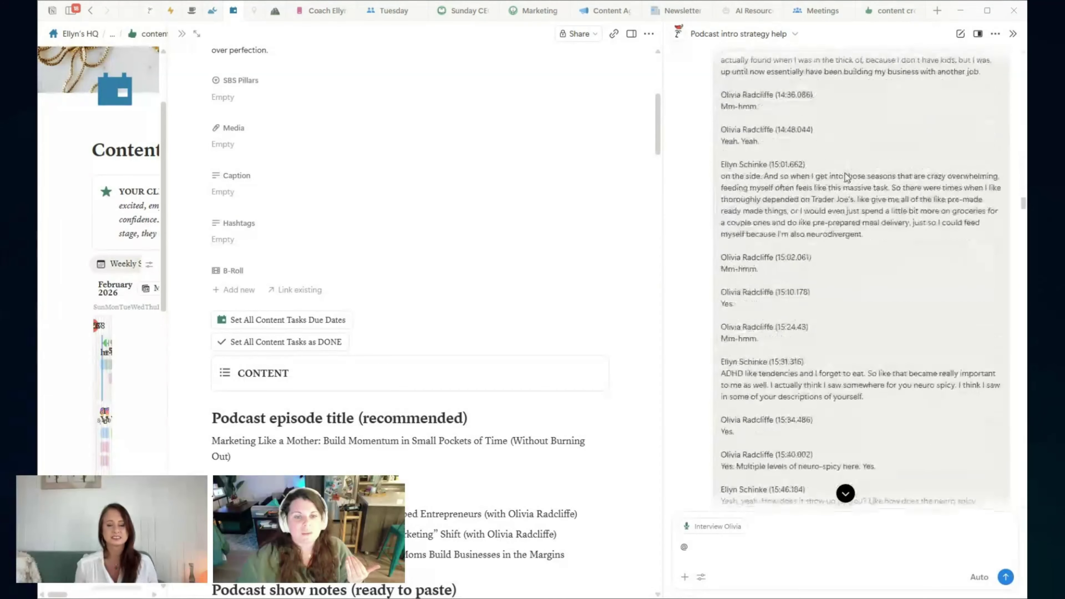
pyautogui.scroll(-20, 862, 183)
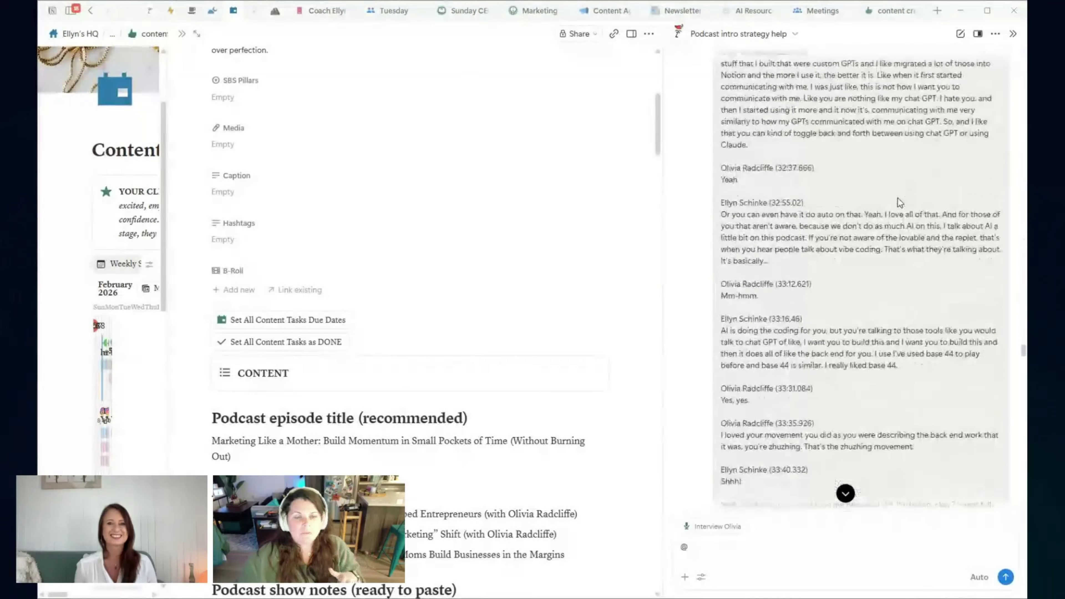
pyautogui.scroll(-20, 917, 211)
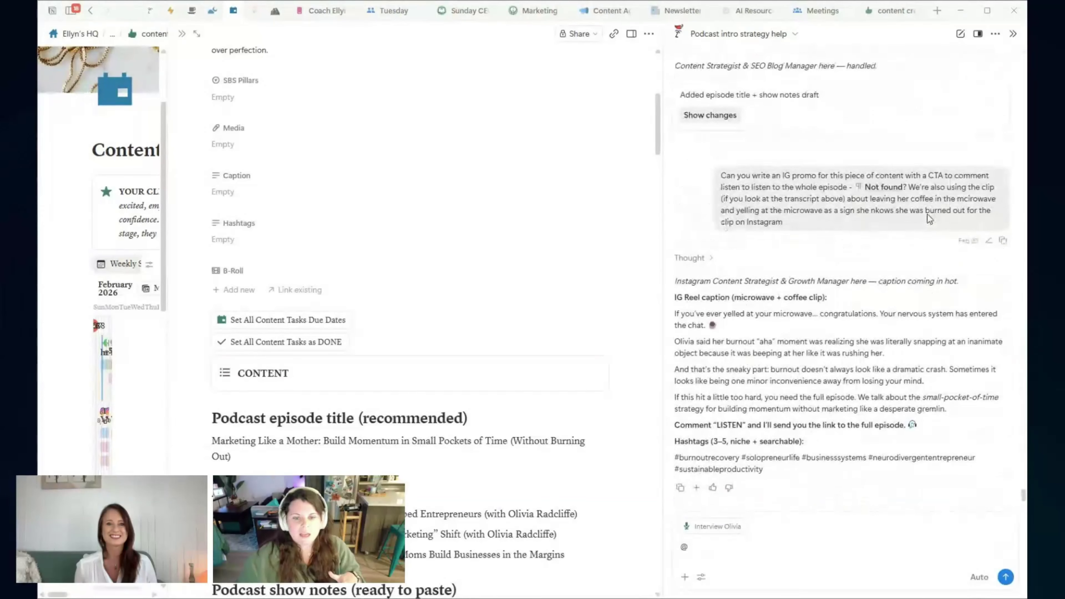
pyautogui.click(770, 34)
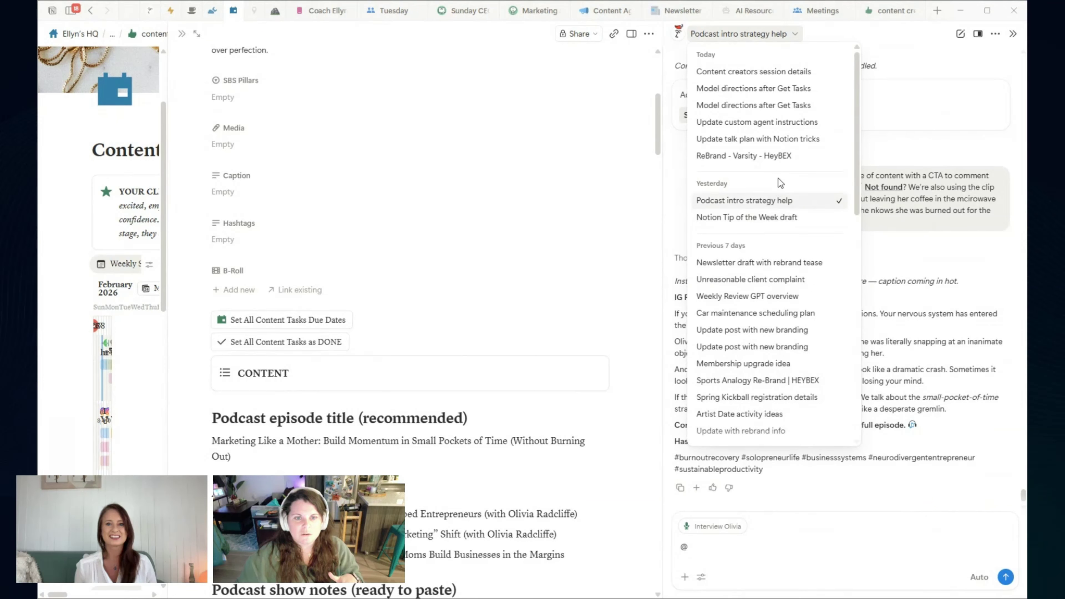
pyautogui.click(598, 180)
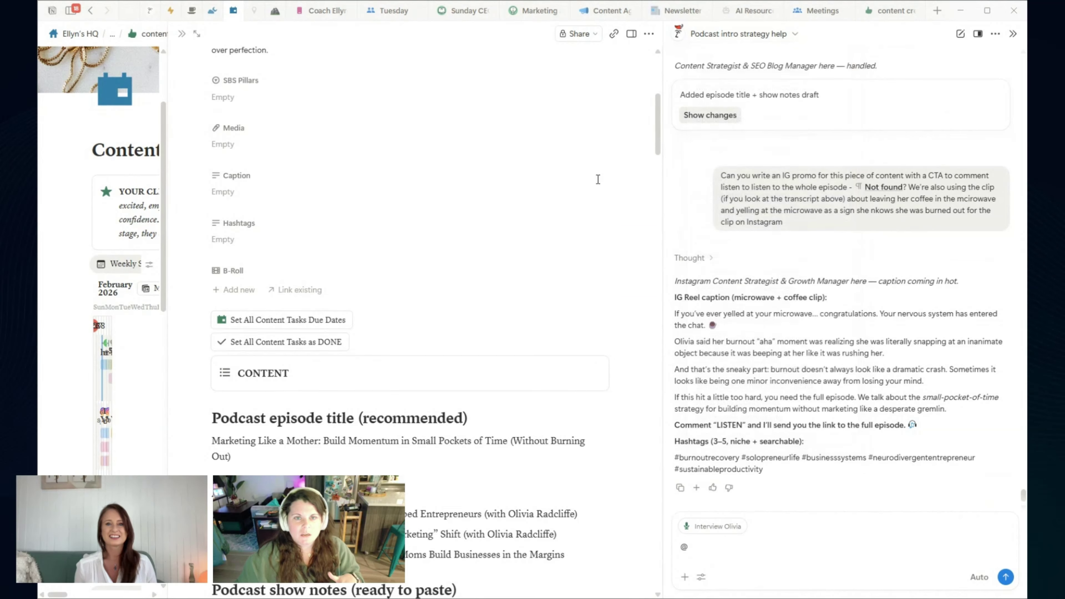
pyautogui.click(738, 34)
pyautogui.click(620, 228)
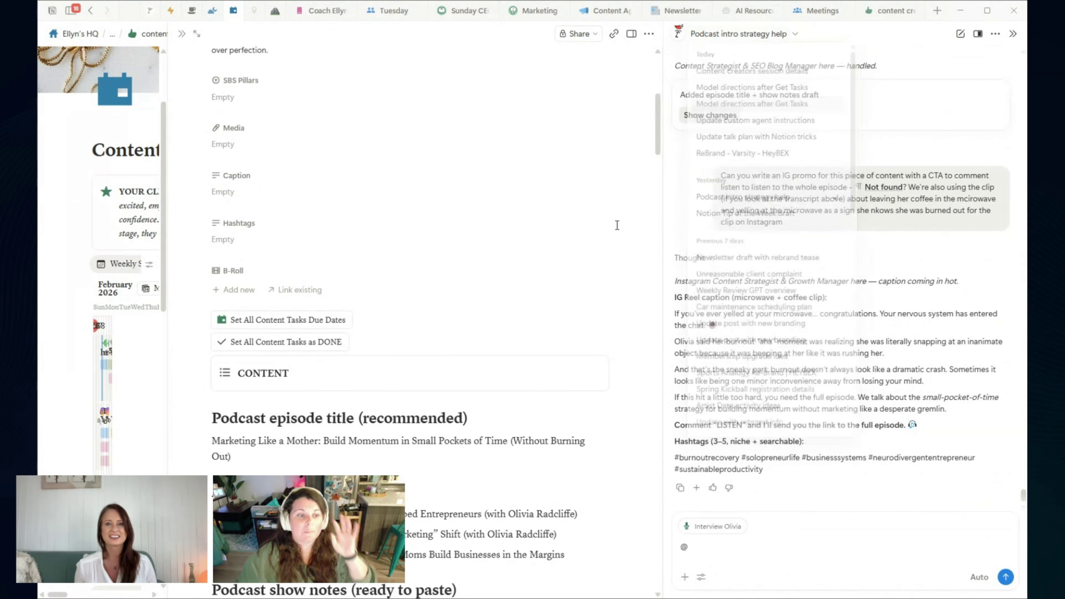
# Step: Examine the page's podcast title options and the chat's intro drafts, blog request, and title and show notes request
pyautogui.scroll(-5, 521, 243)
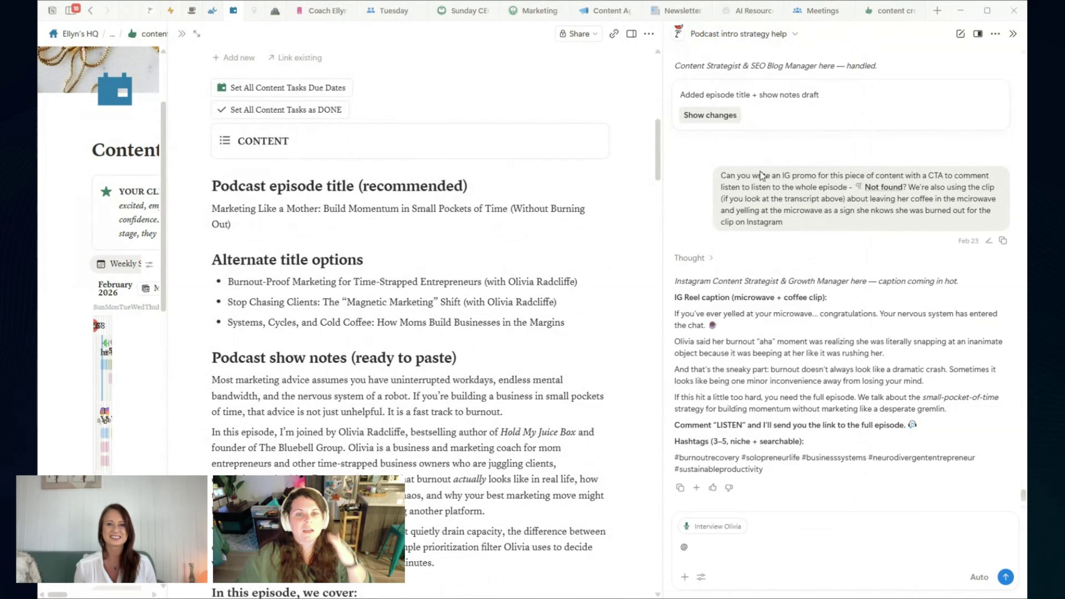
pyautogui.scroll(20, 844, 195)
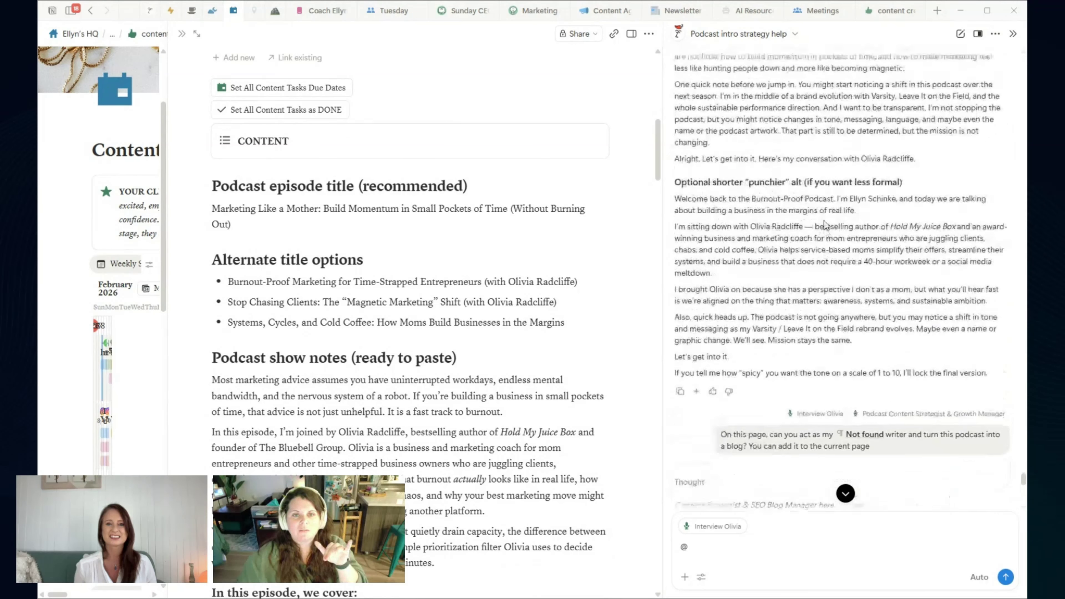
pyautogui.scroll(15, 822, 216)
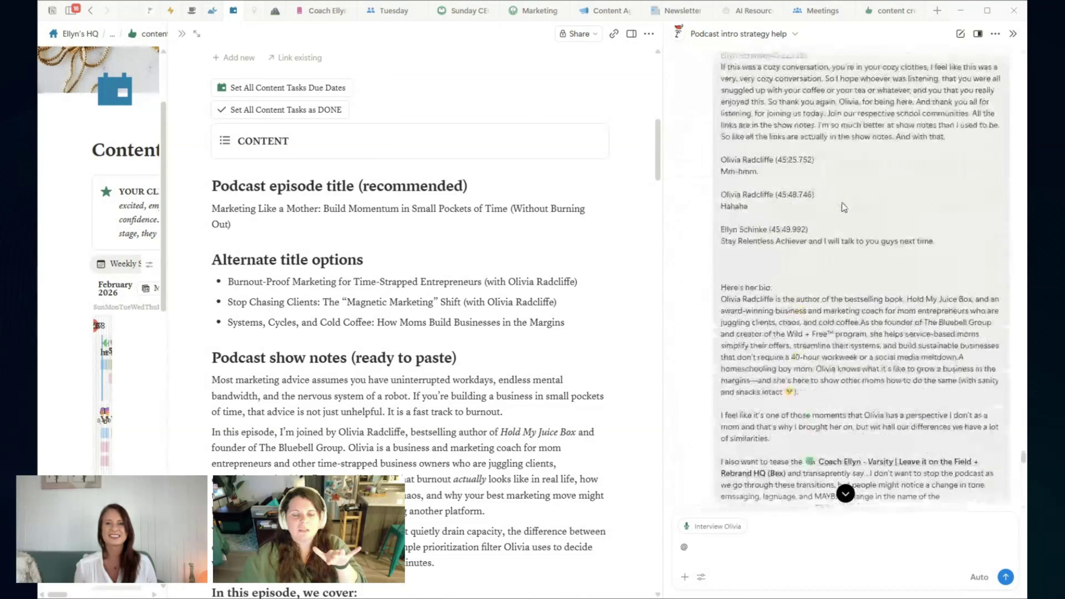
pyautogui.scroll(-15, 856, 208)
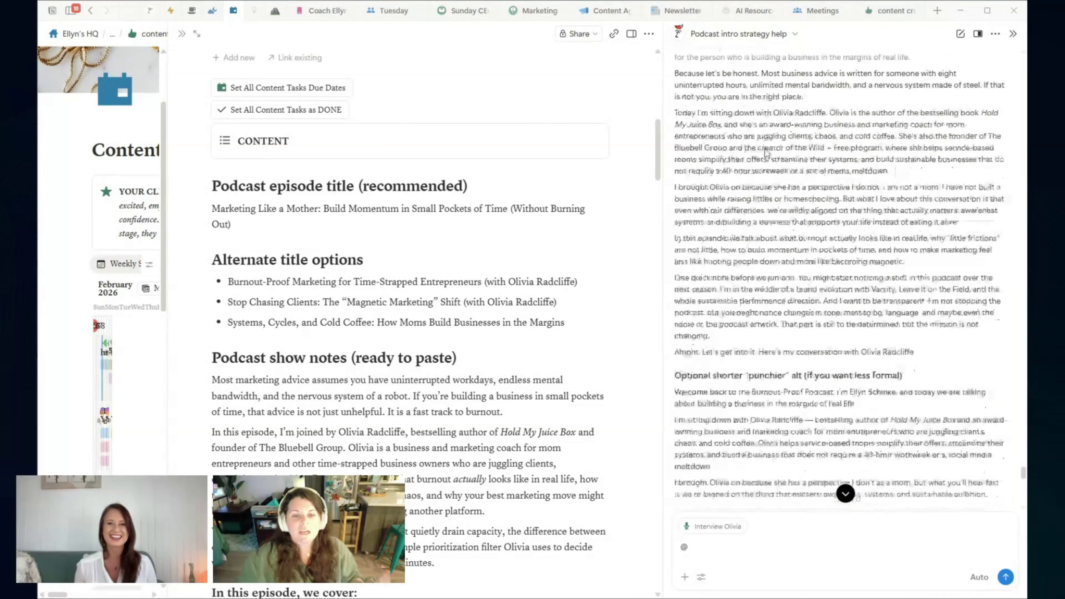
pyautogui.scroll(-2, 818, 235)
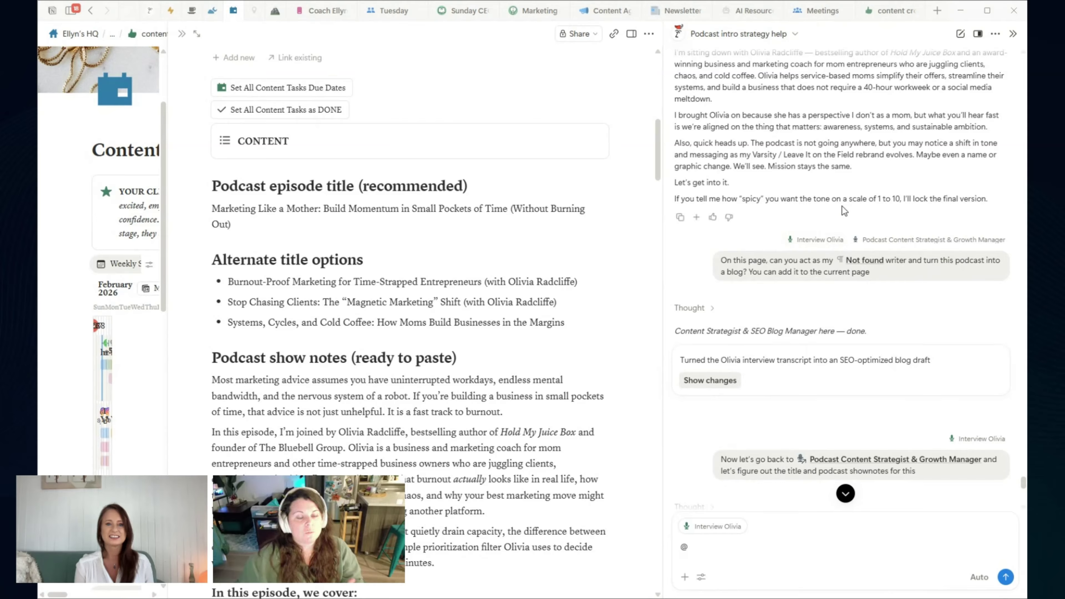
# Step: Review the generated show notes and blog draft on the page, highlighting the blog title, the URL slug and the meta description
pyautogui.scroll(-15, 529, 323)
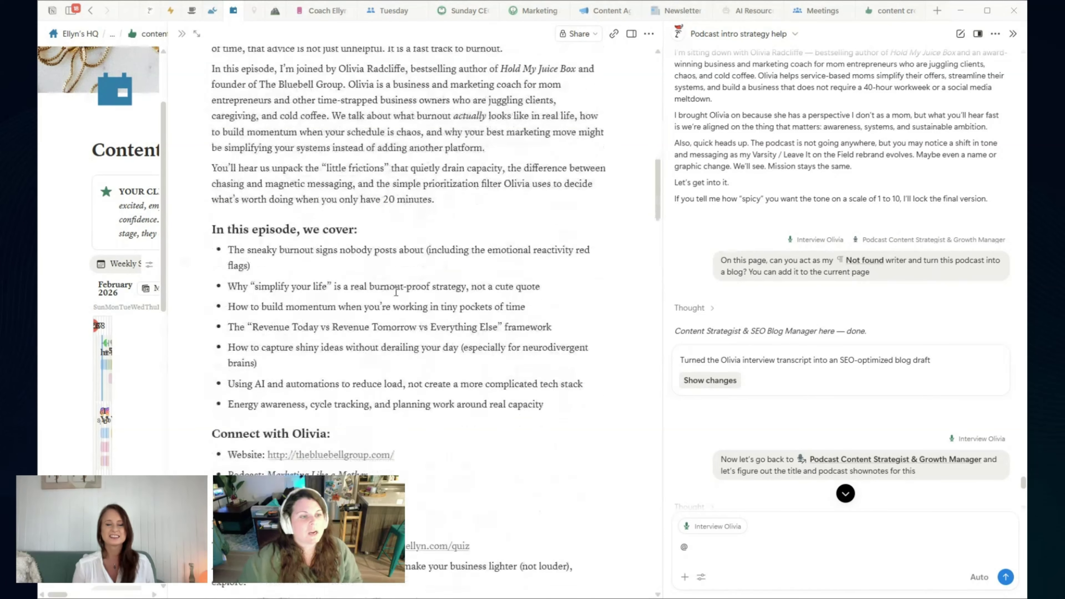
pyautogui.scroll(4, 377, 255)
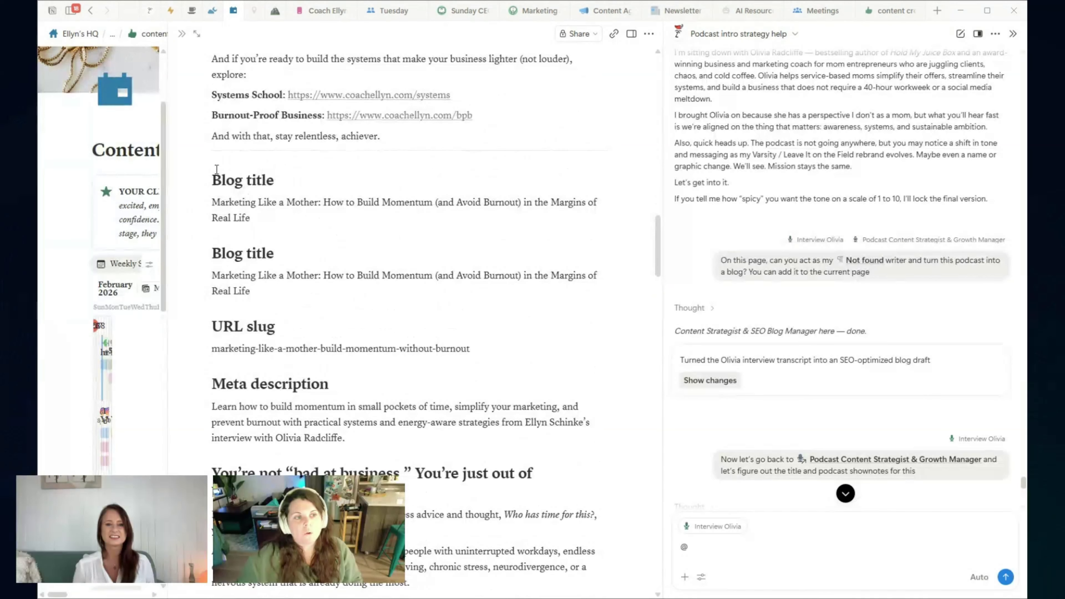
pyautogui.tripleClick(247, 202)
pyautogui.scroll(-1, 303, 214)
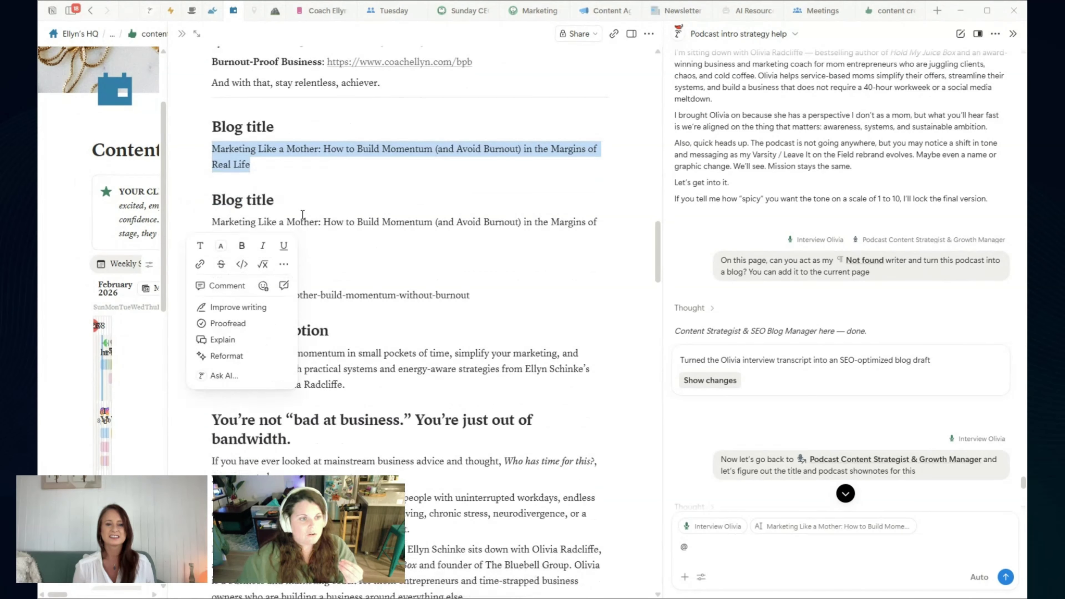
pyautogui.scroll(-1, 302, 214)
pyautogui.tripleClick(370, 234)
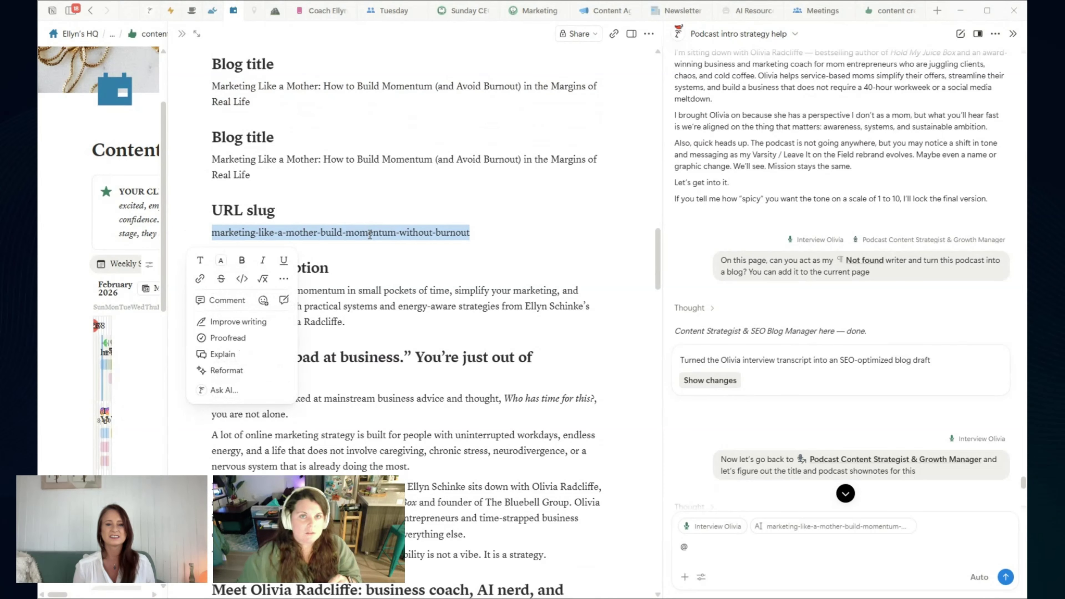
pyautogui.click(416, 308)
pyautogui.tripleClick(427, 310)
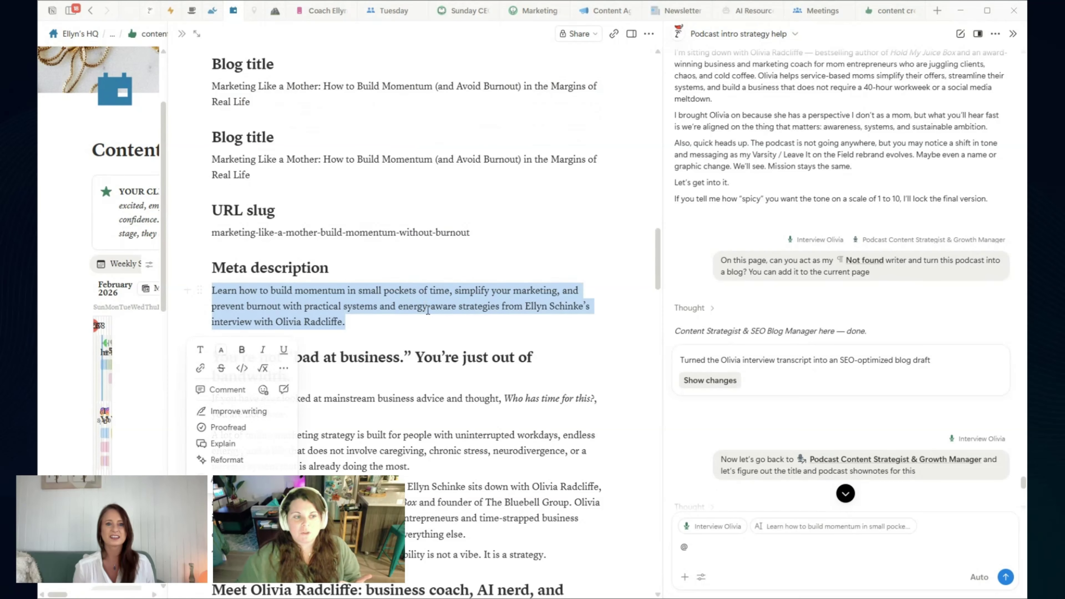
# Step: Read the blog draft through to its end and highlight the closing call-to-action paragraphs with the quiz and program links
pyautogui.scroll(-20, 428, 309)
pyautogui.click(436, 313)
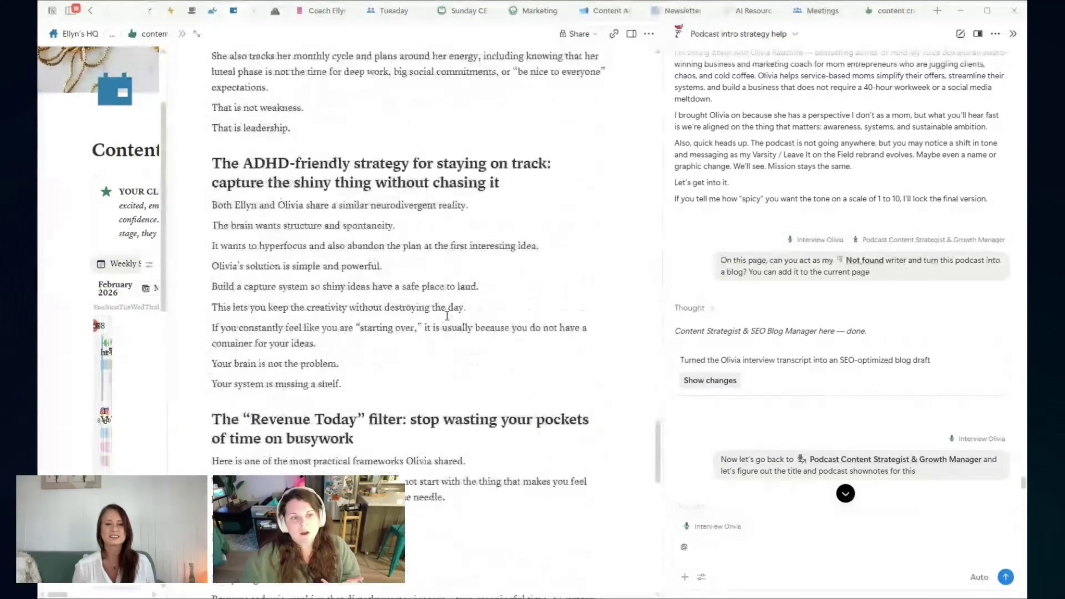
pyautogui.scroll(-20, 447, 316)
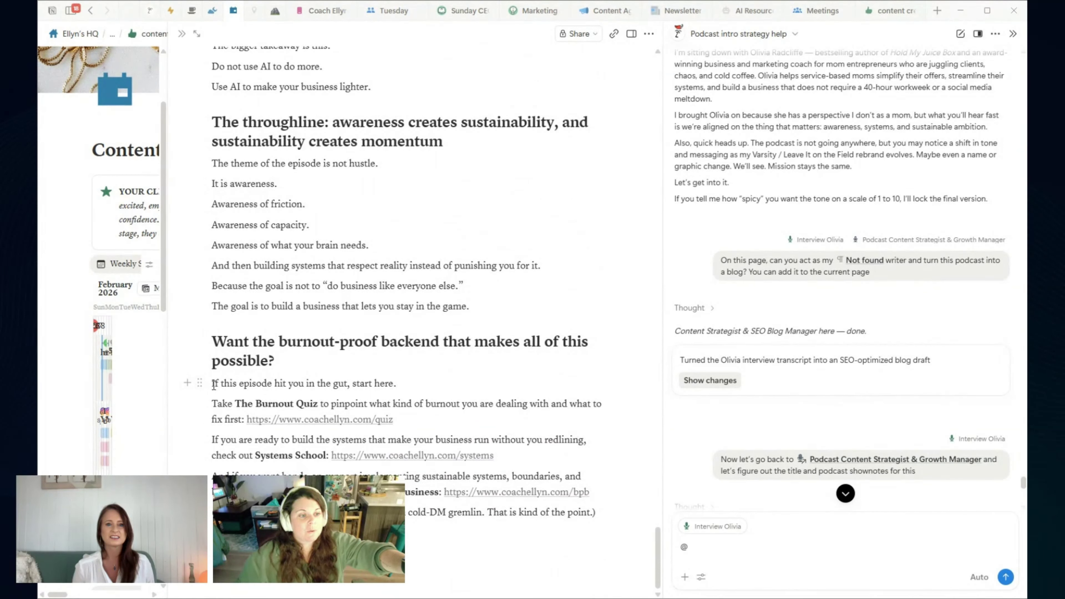
pyautogui.moveTo(213, 385); pyautogui.dragTo(614, 511)
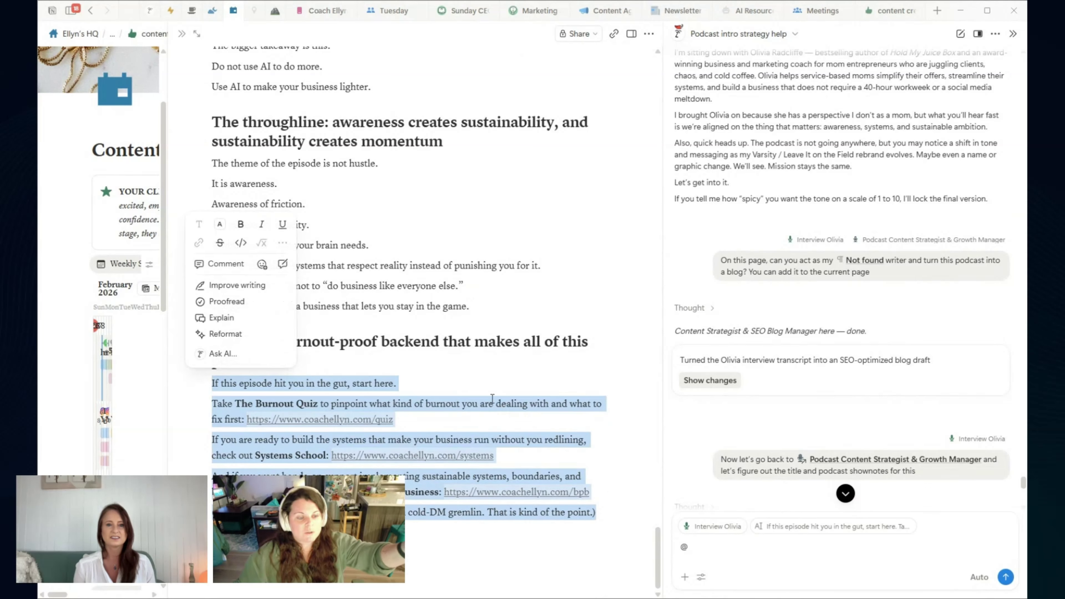
pyautogui.click(455, 380)
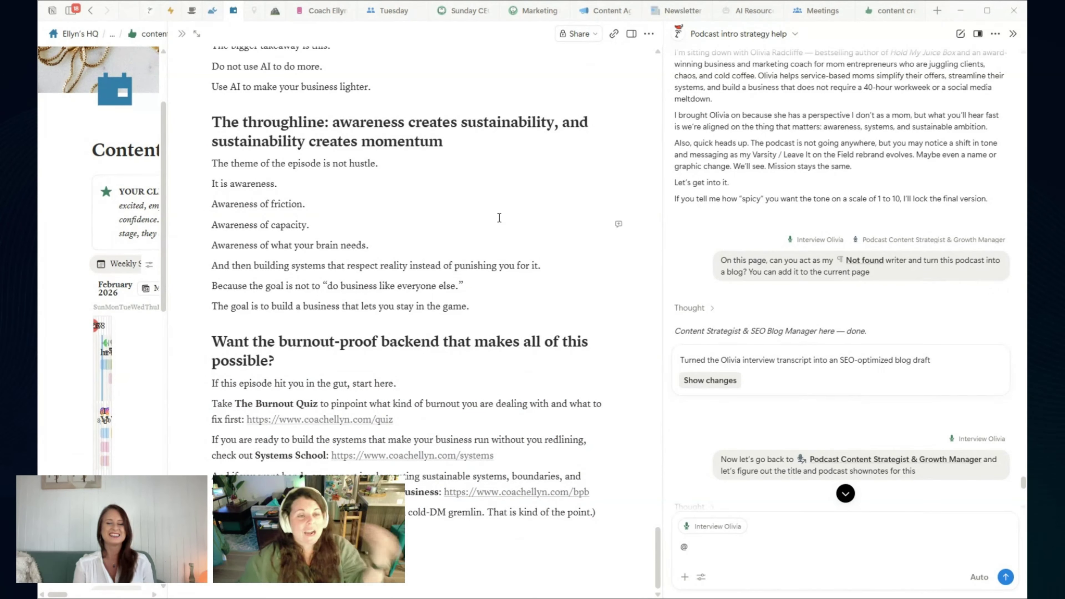
# Step: Highlight the chat's title and show notes request, and the recommended podcast episode title on the reopened interview page
pyautogui.scroll(-5, 759, 235)
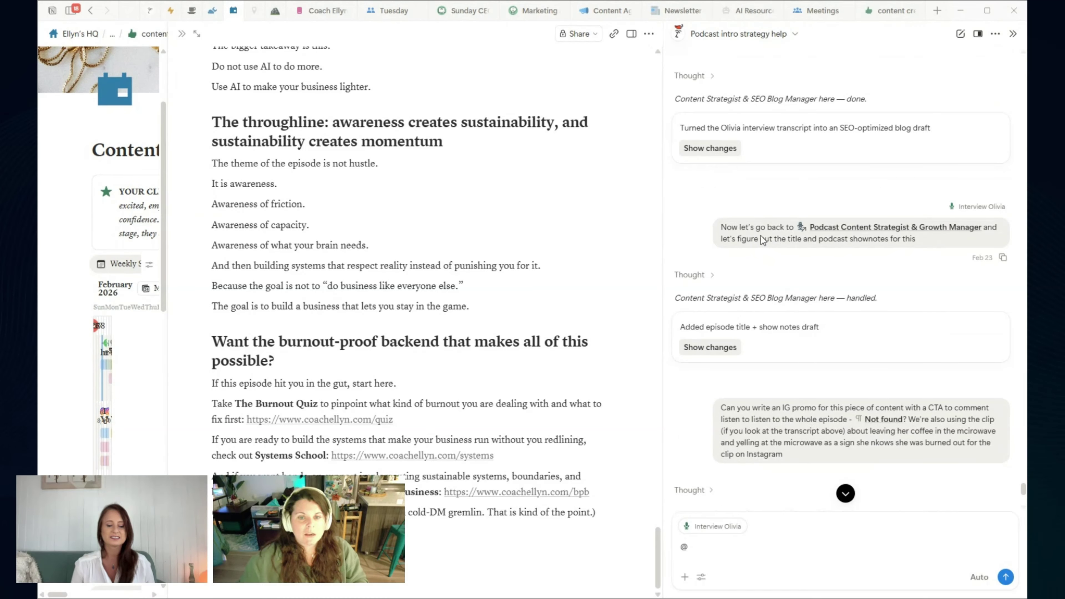
pyautogui.moveTo(788, 243); pyautogui.dragTo(906, 247)
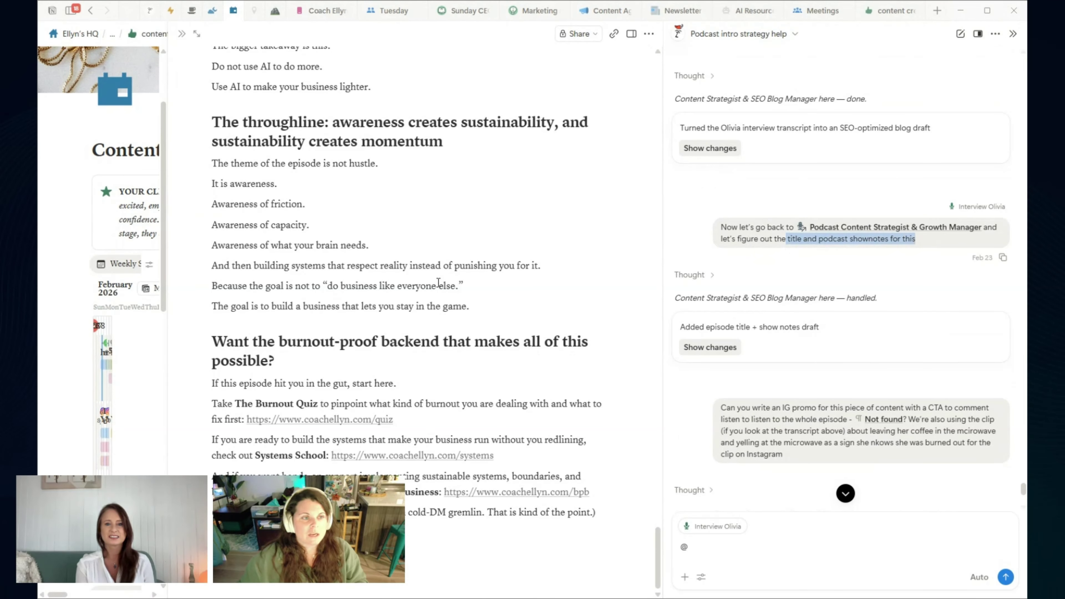
pyautogui.press('Escape')
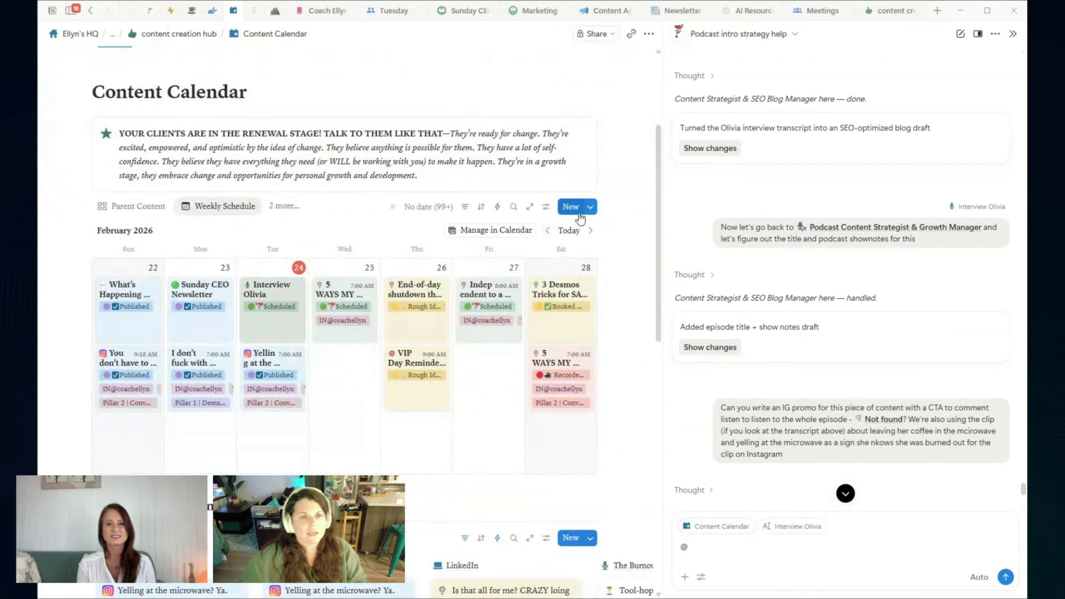
pyautogui.click(279, 328)
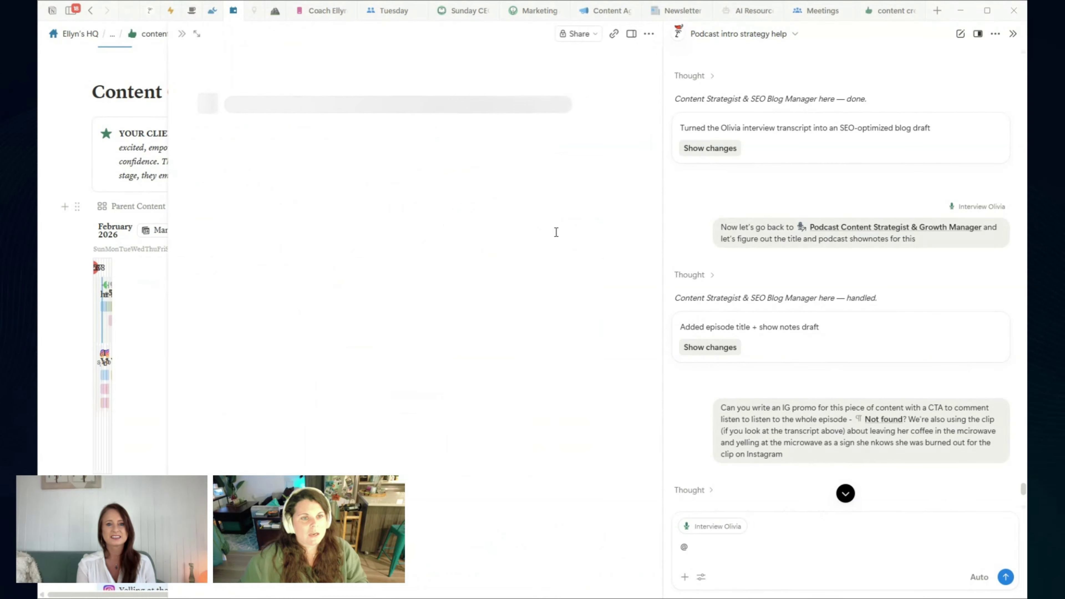
pyautogui.scroll(-5, 462, 244)
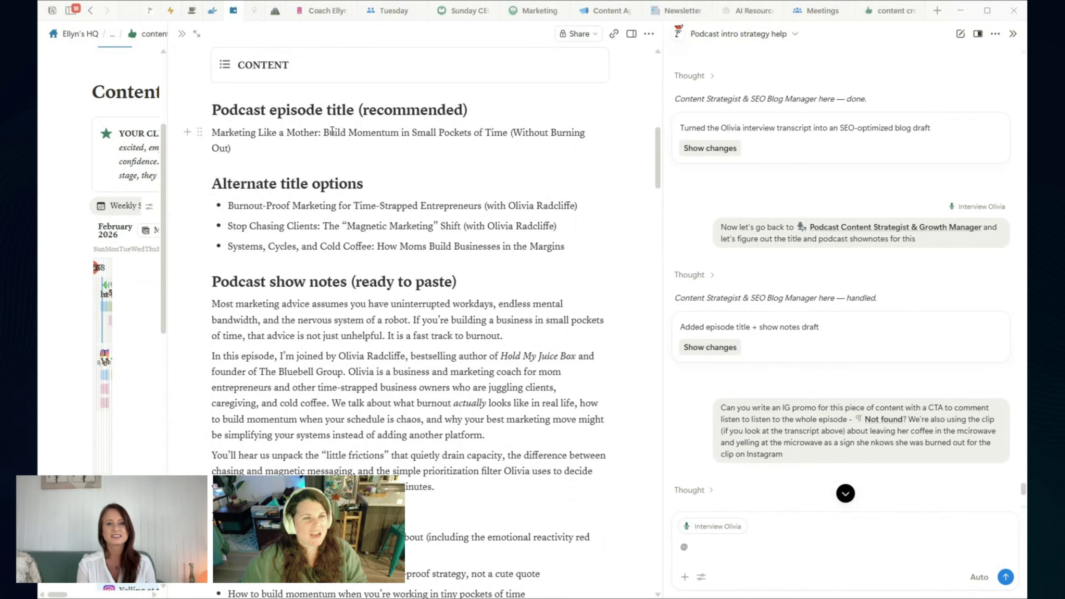
pyautogui.moveTo(329, 138); pyautogui.dragTo(344, 149)
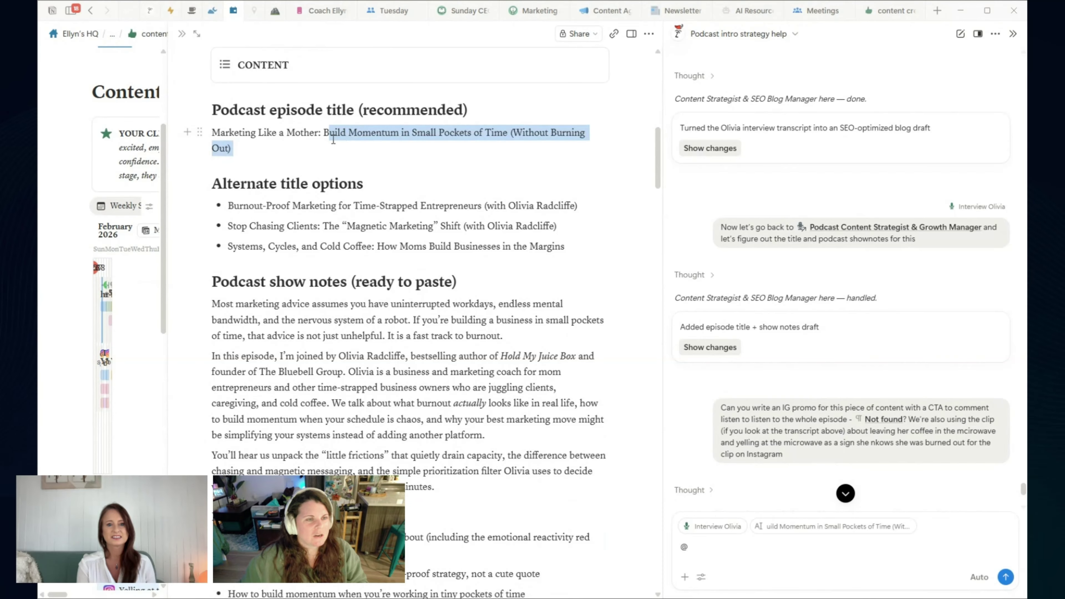
pyautogui.click(323, 132)
# Step: Highlight the ready-to-paste podcast show notes down into the list of covered topics, and close the interview page
pyautogui.scroll(-1, 352, 140)
pyautogui.scroll(-4, 352, 140)
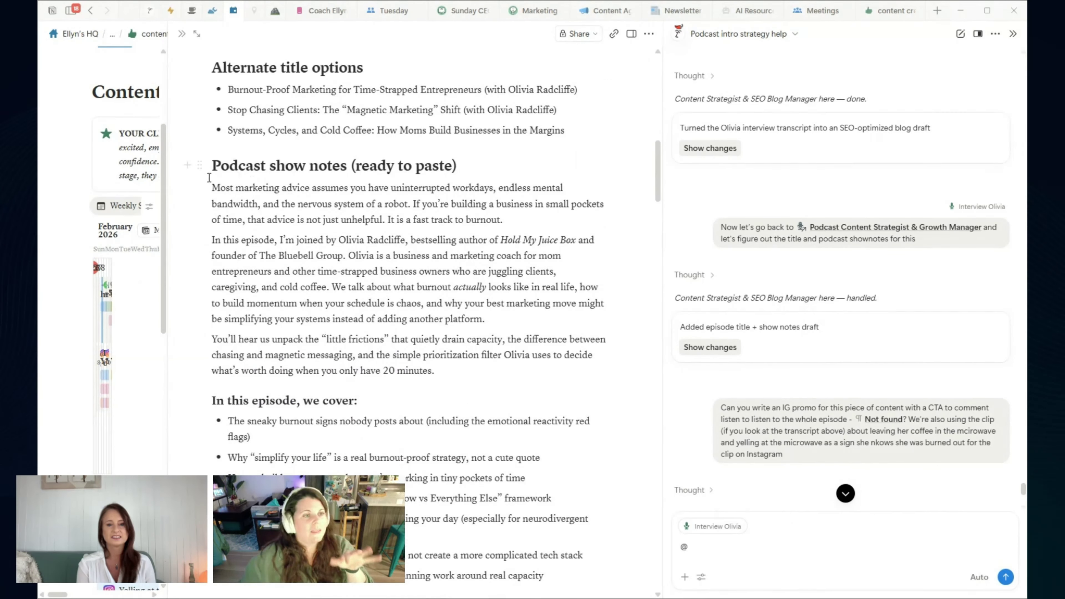
pyautogui.moveTo(215, 72); pyautogui.dragTo(499, 331)
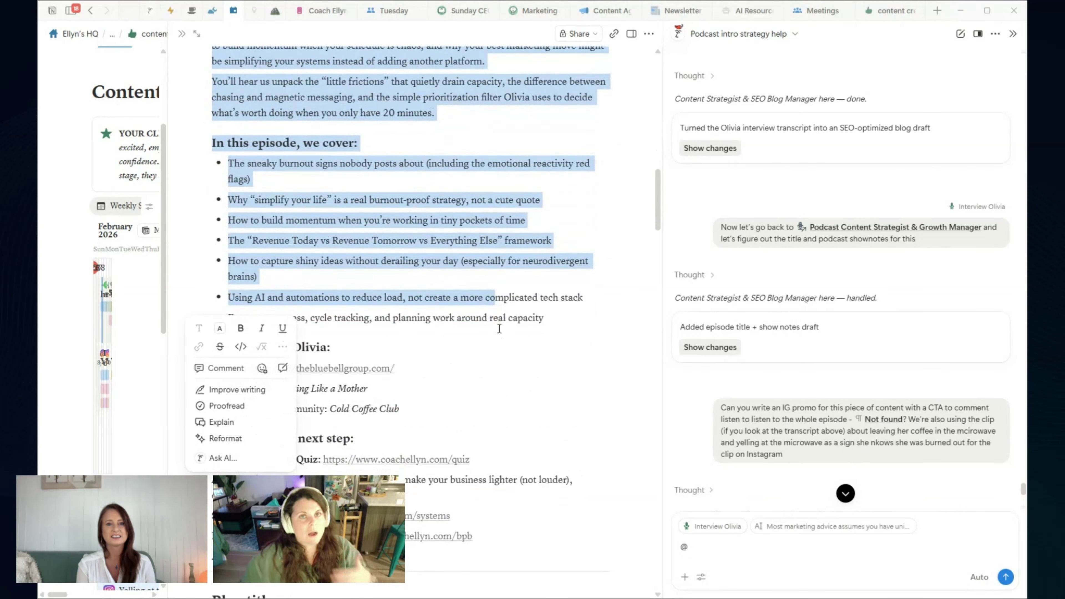
pyautogui.click(742, 304)
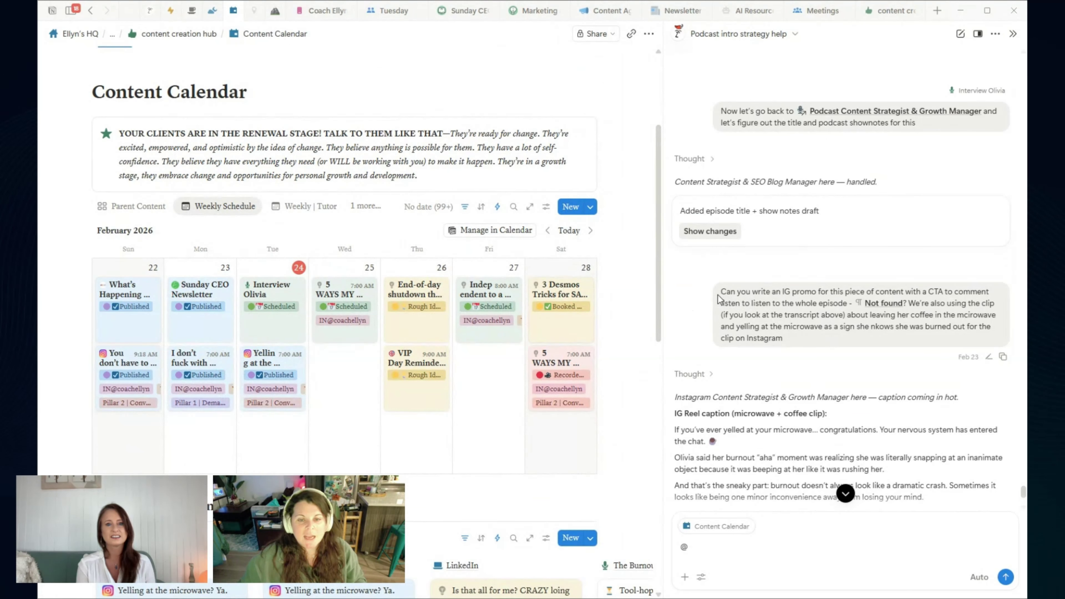
# Step: Highlight the chat's IG promo request and the generated IG Reel caption up to the "Comment LISTEN" call to action
pyautogui.moveTo(718, 299); pyautogui.dragTo(793, 341)
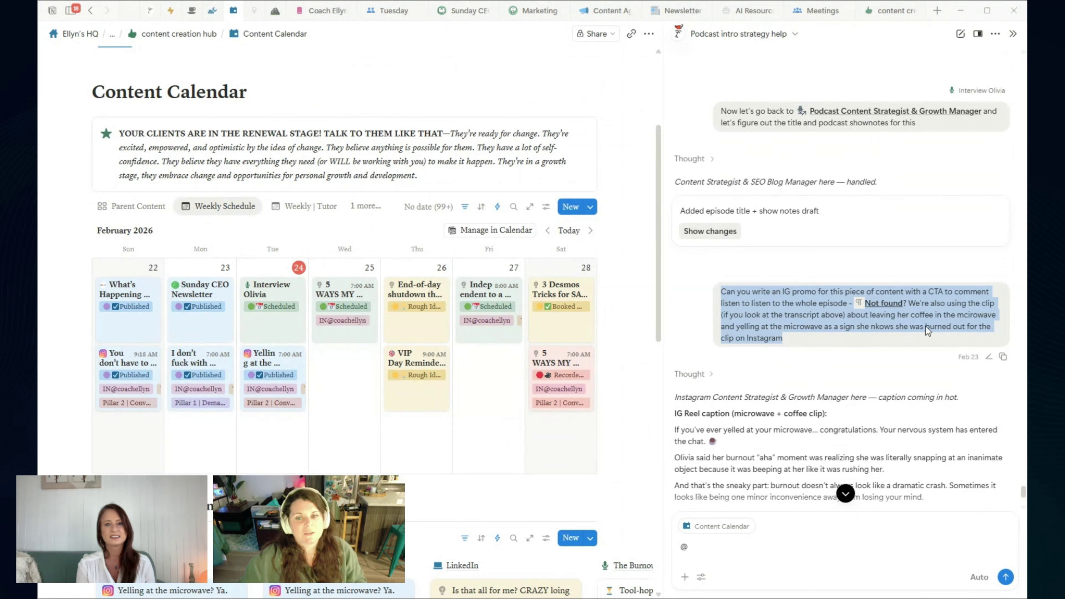
pyautogui.scroll(-2, 945, 313)
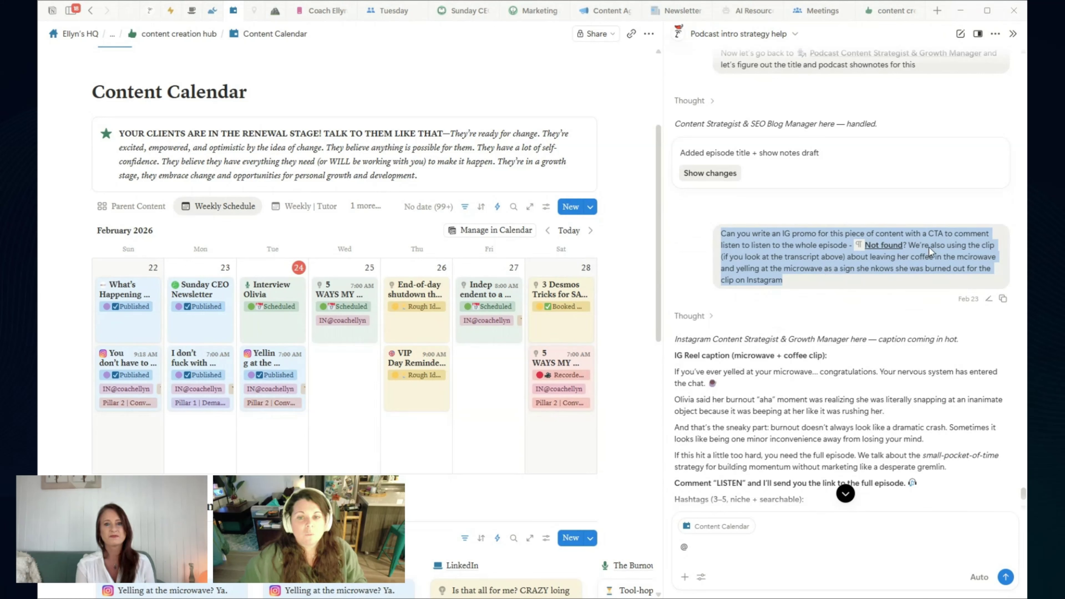
pyautogui.click(760, 262)
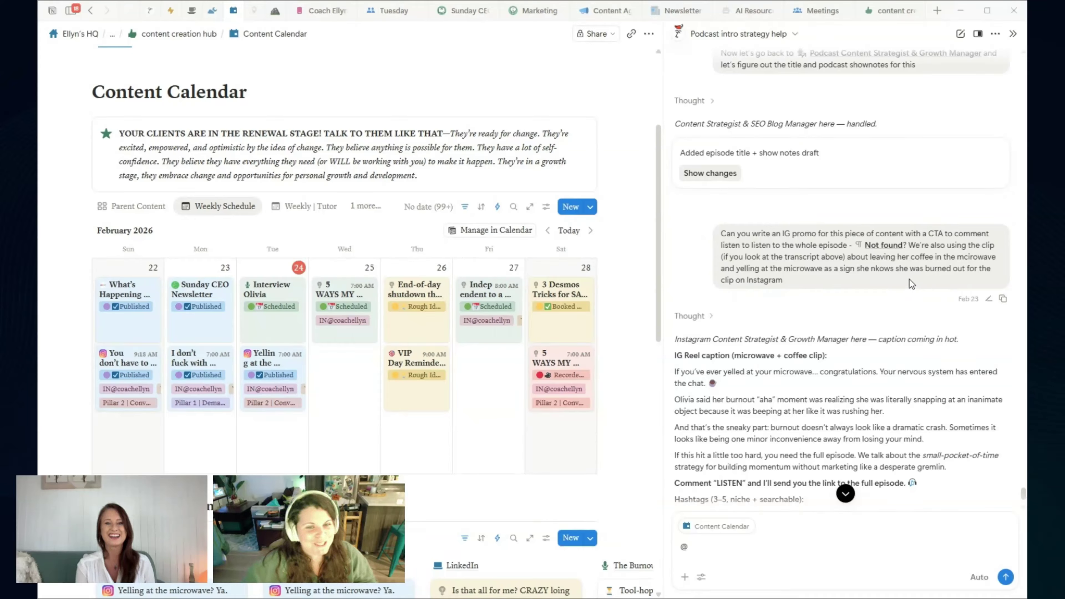
pyautogui.click(292, 336)
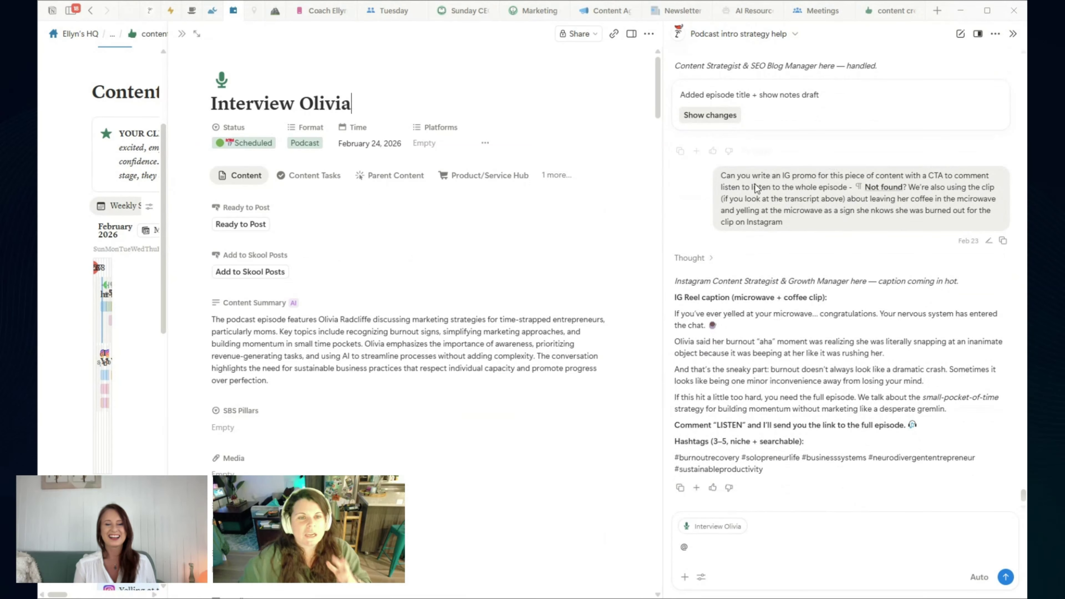
pyautogui.moveTo(675, 314); pyautogui.dragTo(923, 425)
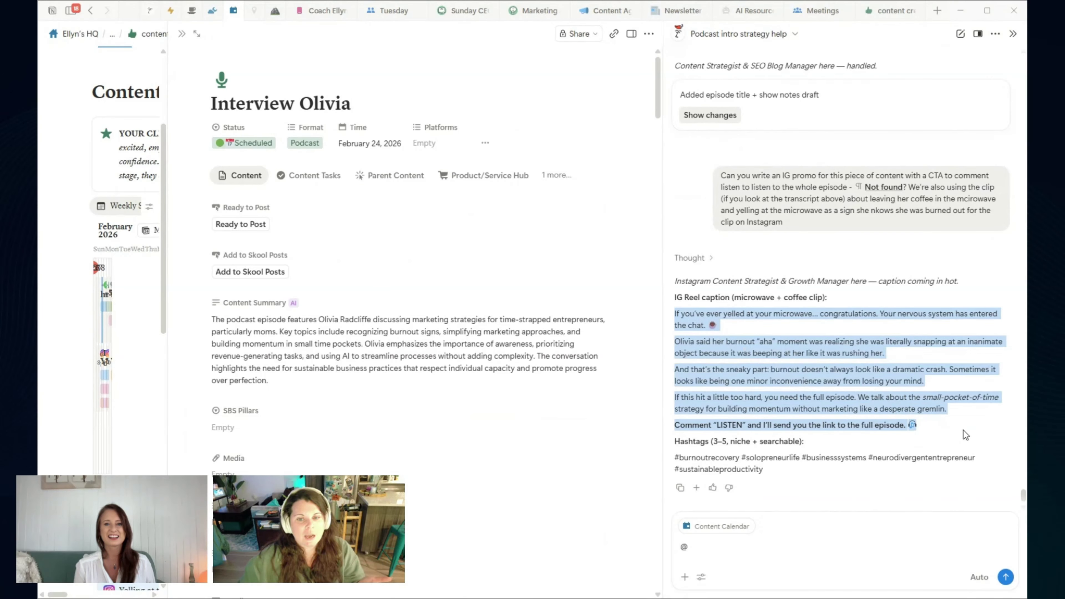
# Step: Close the interview page, open the calendar's Instagram post "Yelling at the microwave? Ya. You're burned out." and read down to its caption
pyautogui.click(182, 34)
pyautogui.click(286, 362)
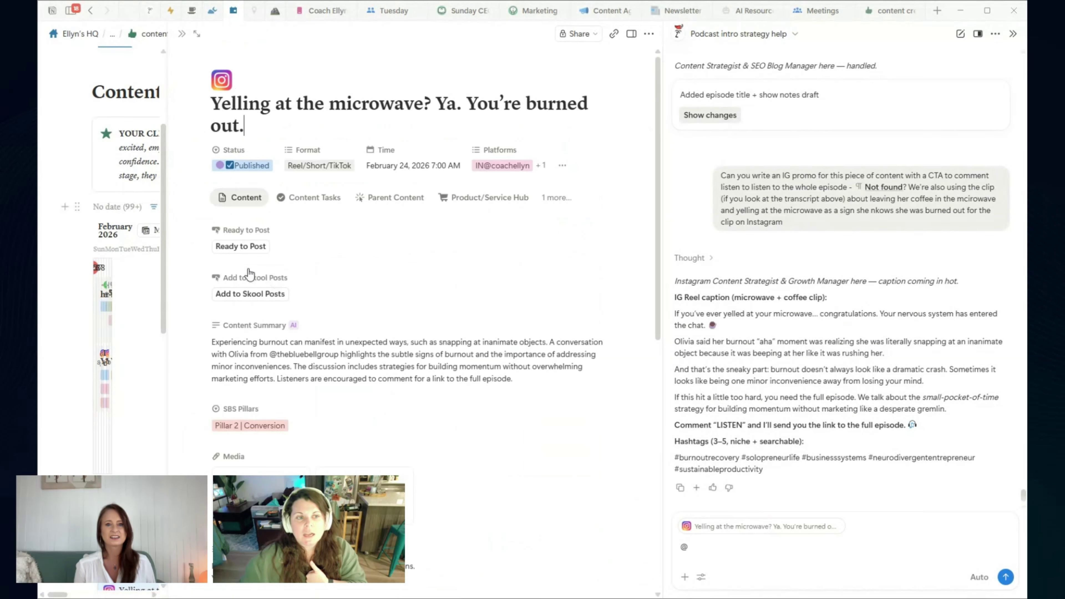
pyautogui.scroll(-3, 321, 218)
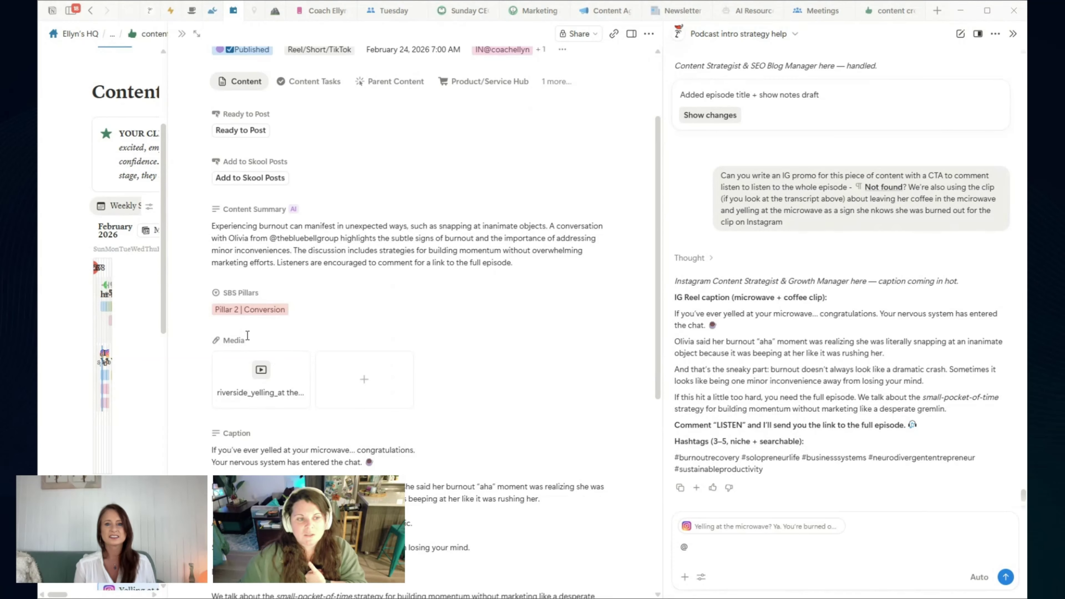
pyautogui.scroll(-3, 225, 410)
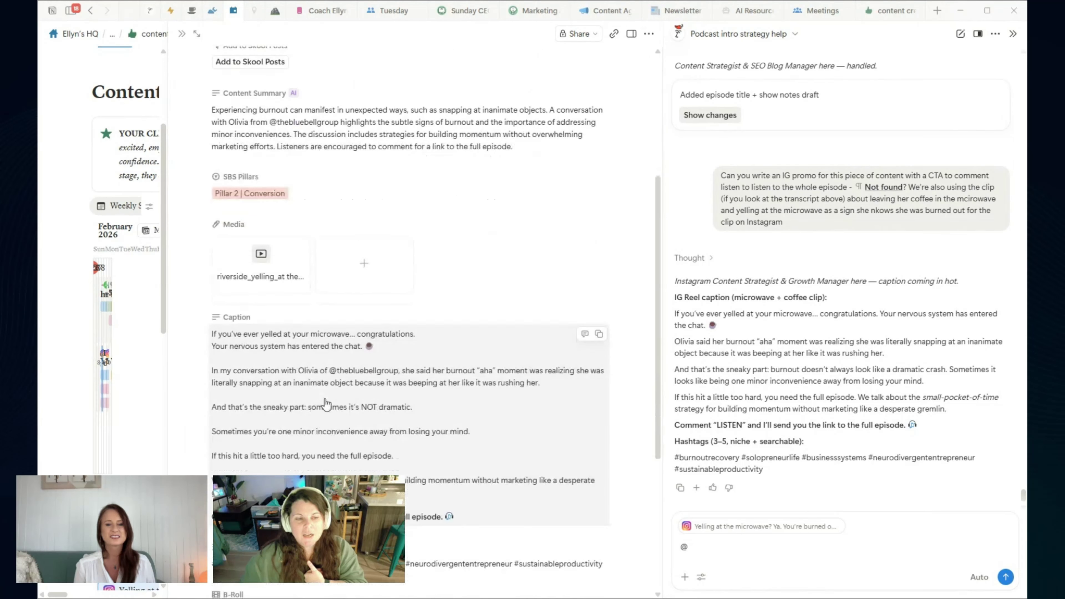
pyautogui.scroll(-1, 280, 473)
# Step: Inspect the caption's "Comment LISTEN" line and the hashtags on the Instagram post, and return to the start of the page
pyautogui.click(284, 459)
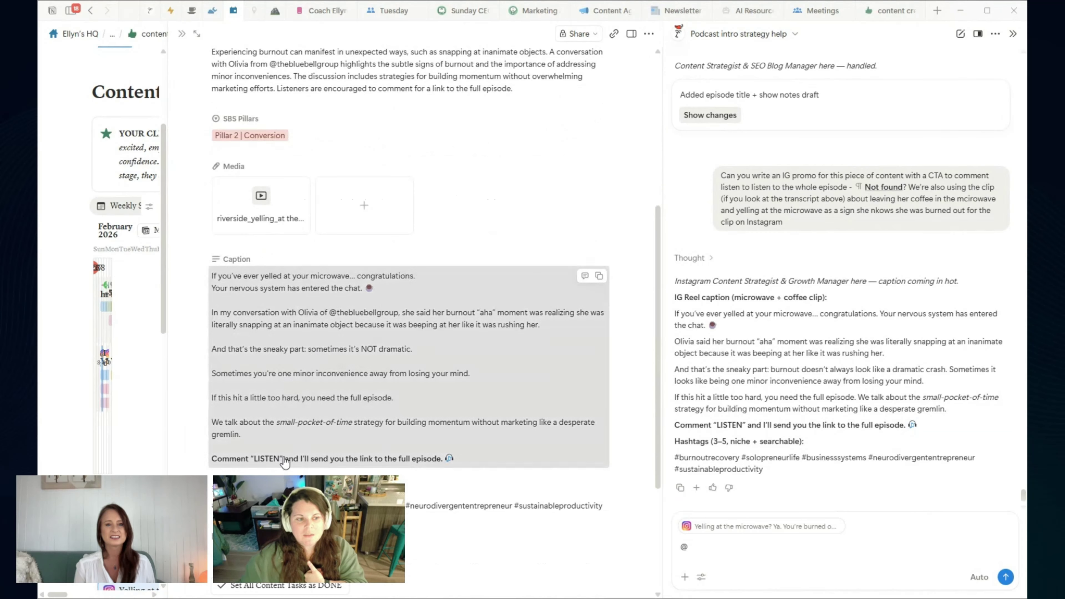
pyautogui.tripleClick(286, 458)
pyautogui.click(363, 458)
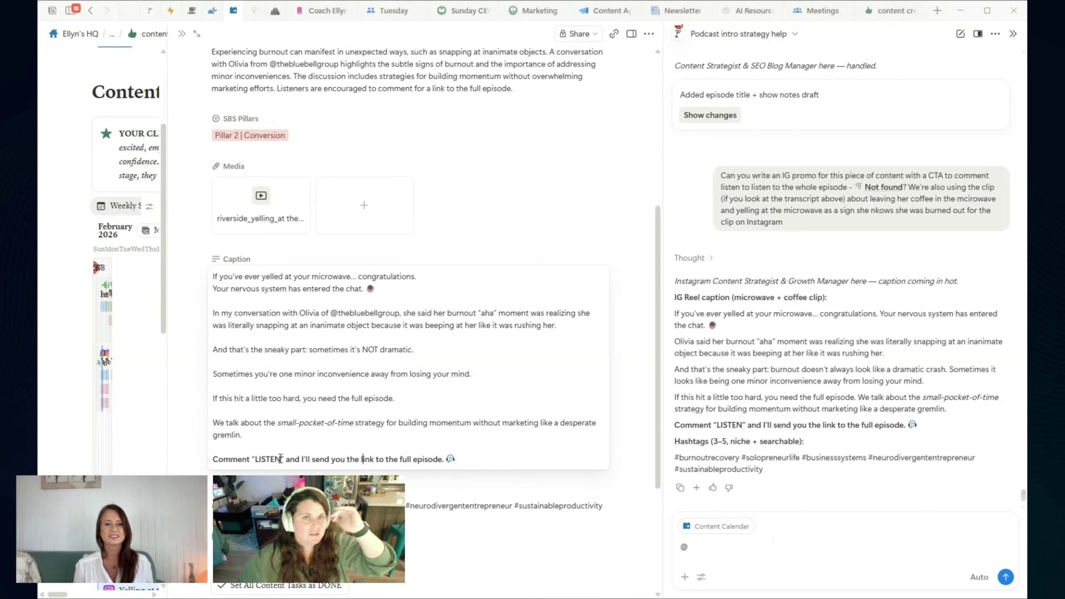
pyautogui.click(435, 506)
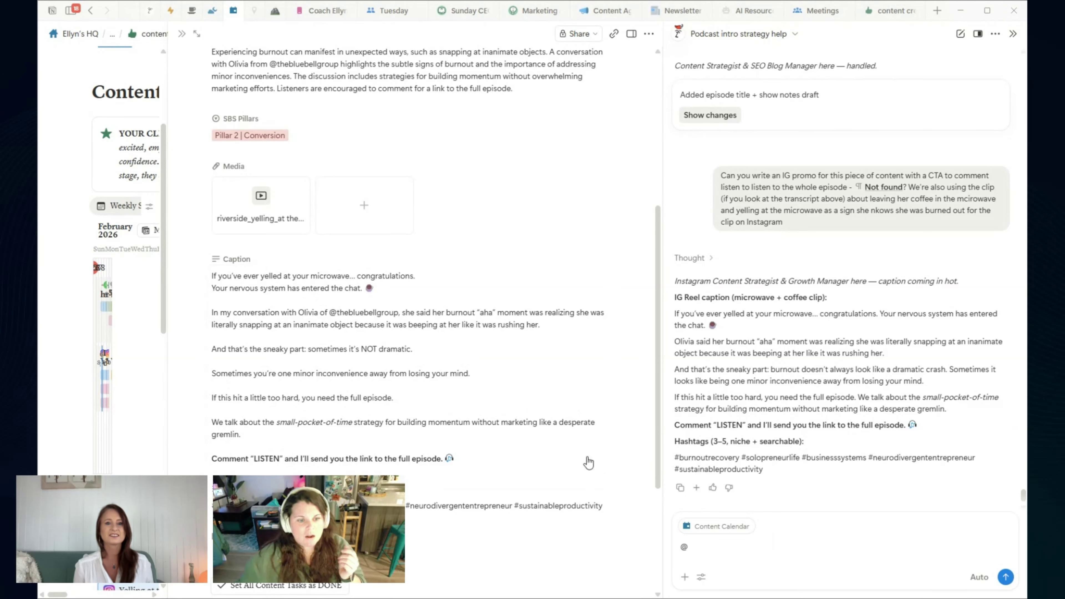
pyautogui.tripleClick(503, 506)
pyautogui.scroll(7, 437, 335)
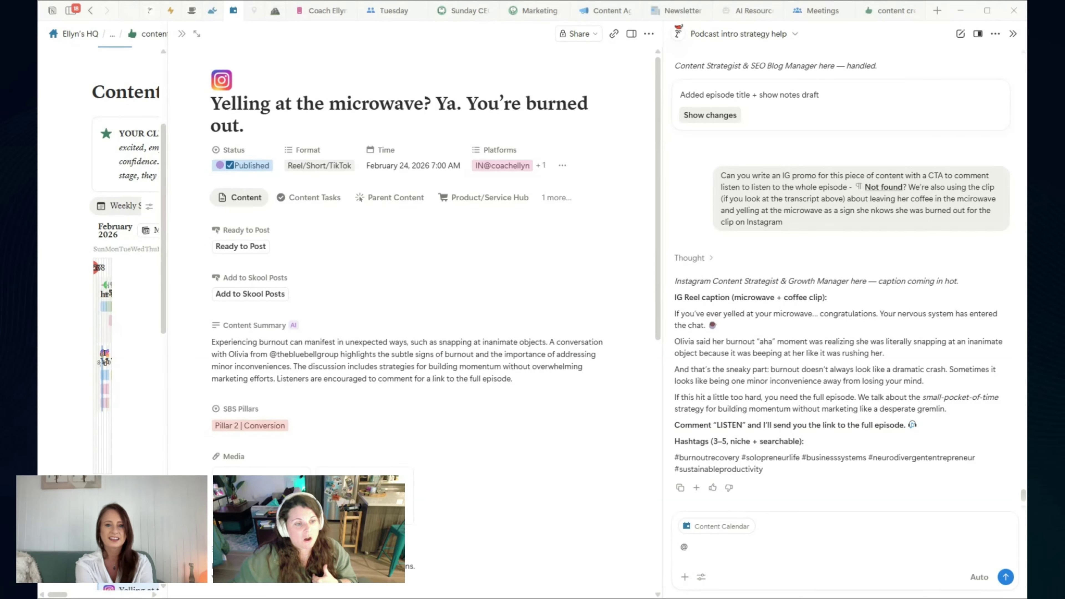
# Step: Browse the AI chat history through the previous 7 days and close it without switching chats
pyautogui.click(783, 38)
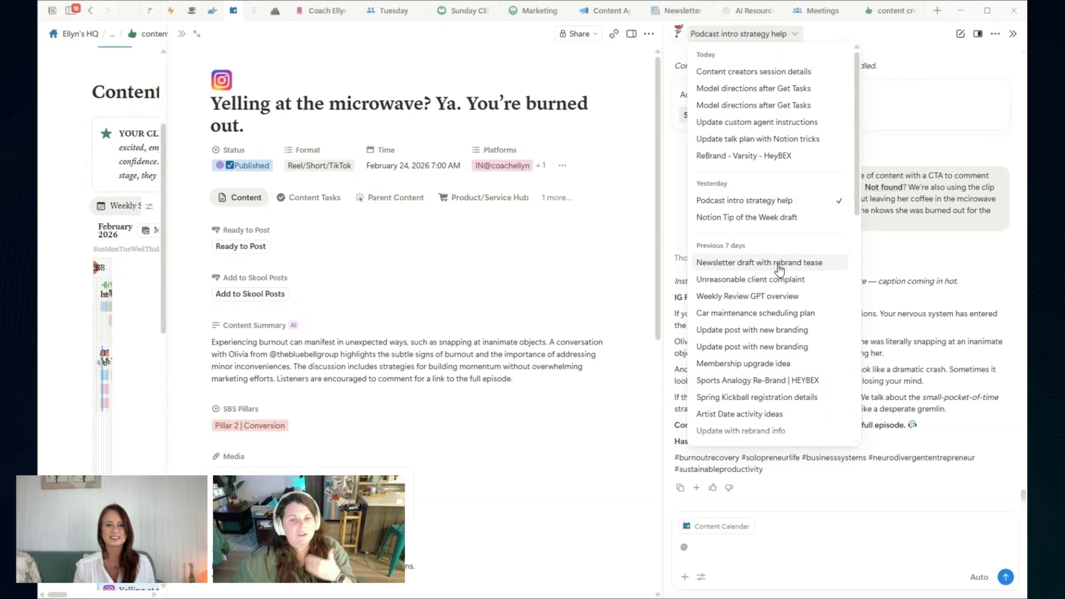
pyautogui.scroll(-3, 799, 260)
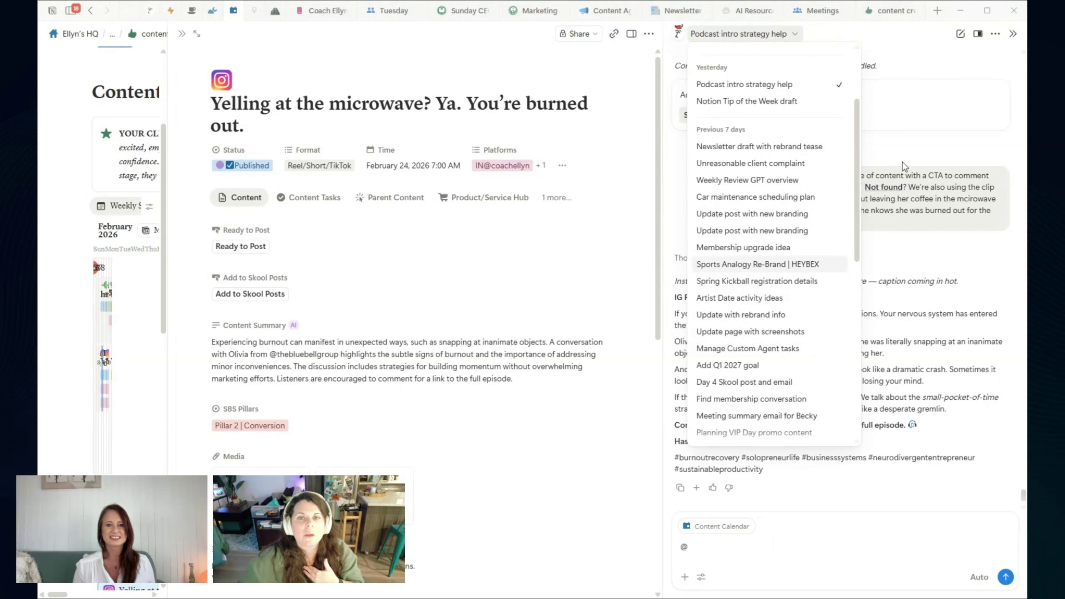
pyautogui.press('Escape')
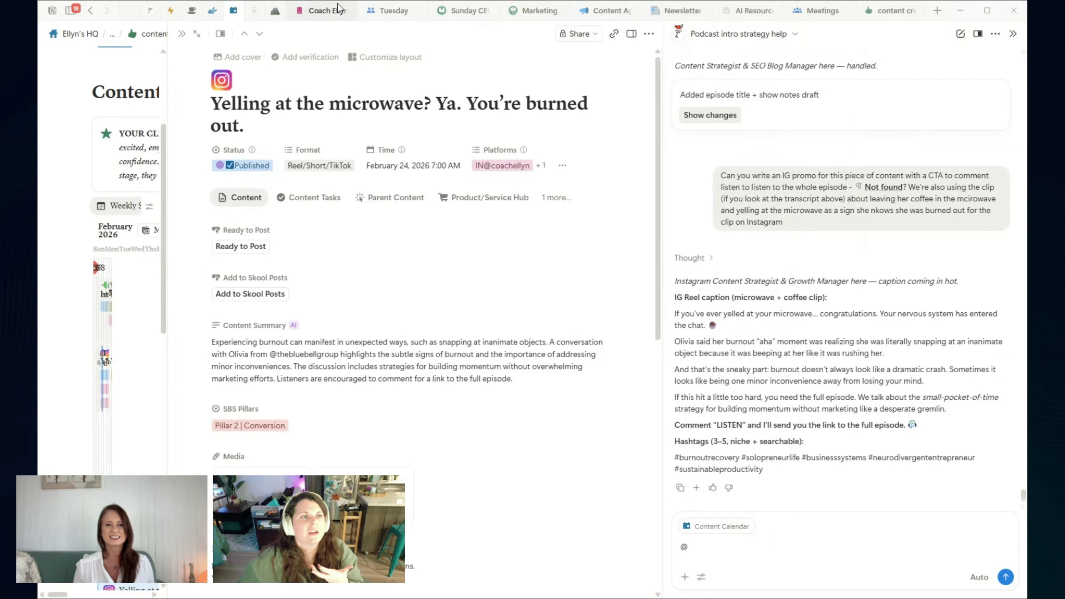
# Step: Open the full-page AI assistant and begin a prompt reading "I'm currently doing a VIP day promo for"
pyautogui.click(147, 10)
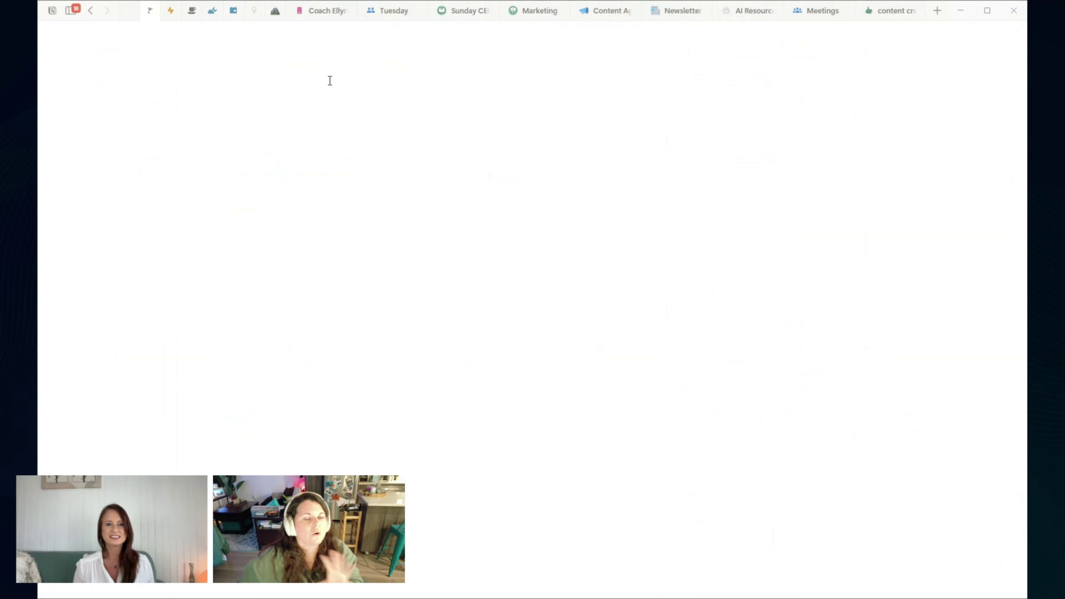
pyautogui.click(136, 53)
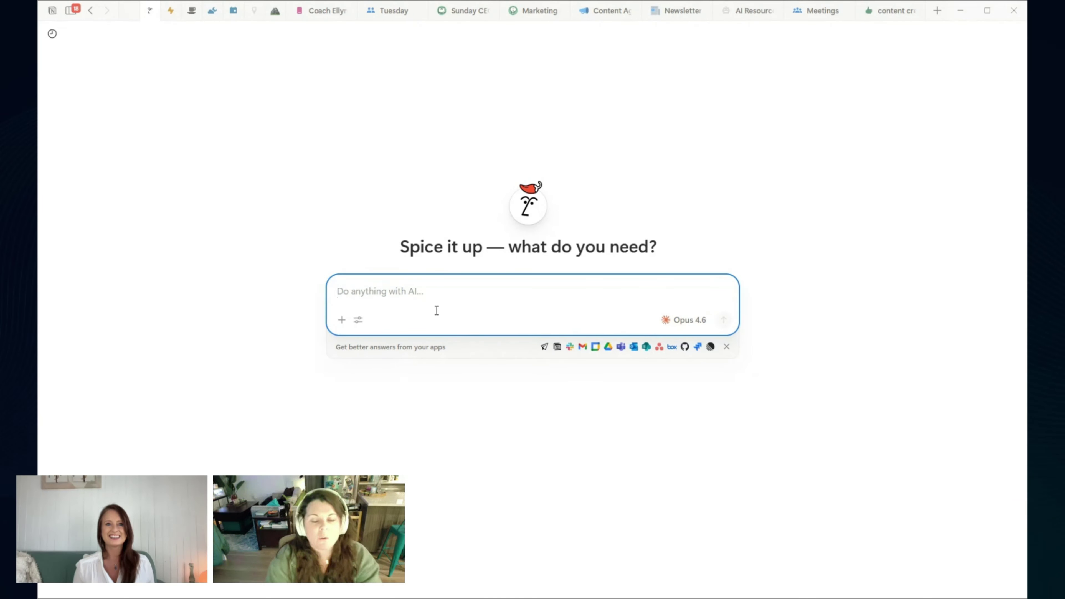
pyautogui.write('I')
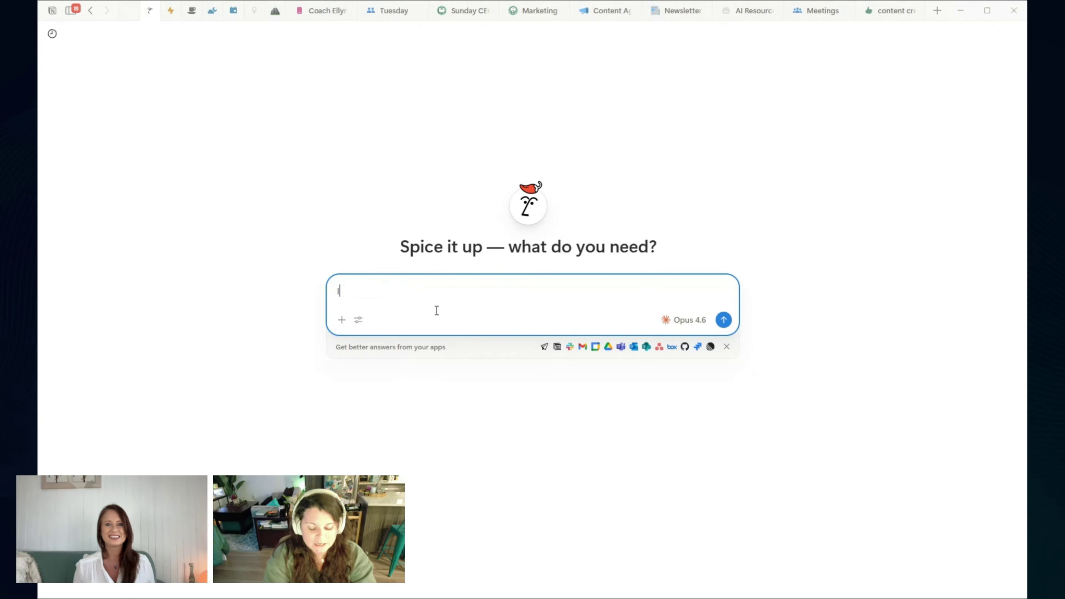
pyautogui.press('BackSpace')
pyautogui.write("I'm currentlydoing a VIP d")
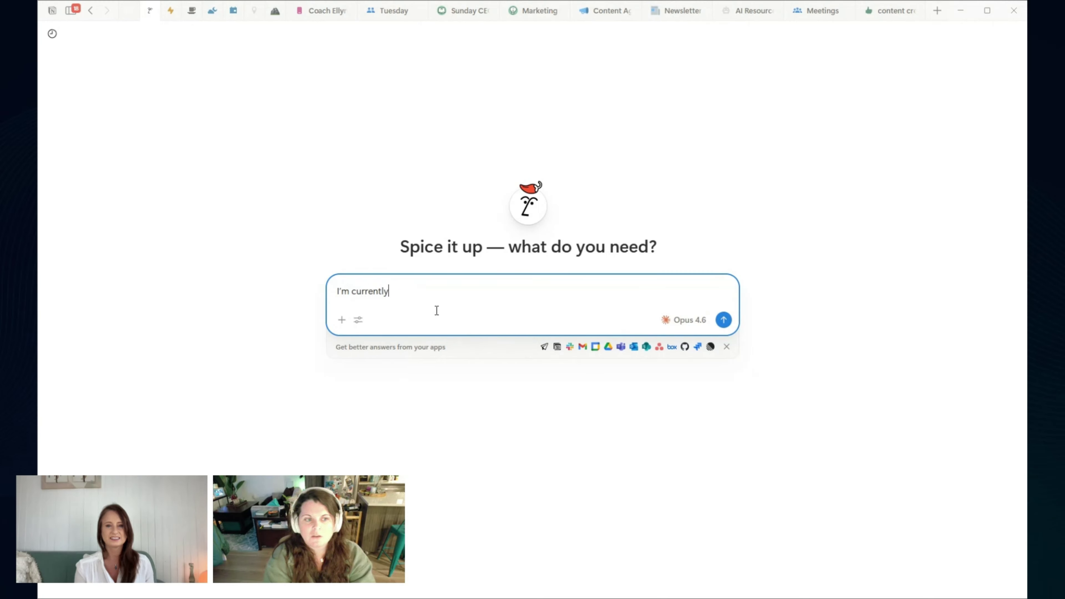
pyautogui.write('ay promo for')
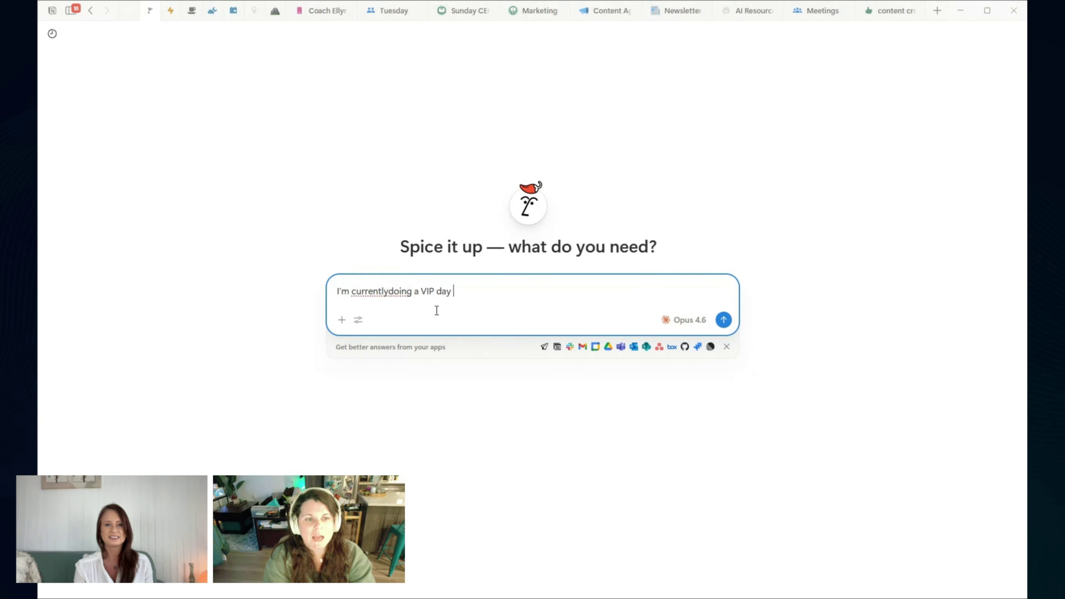